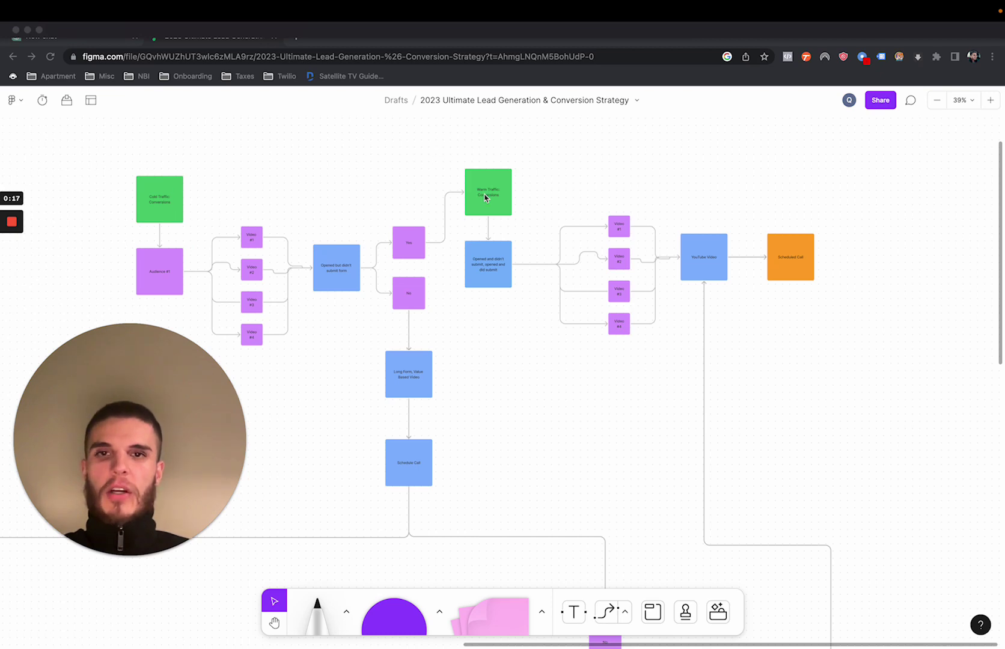
- Switch to the ChatGPT tab with its empty new chat and example prompts
{"action": "scroll", "coordinate": [517, 306], "scroll_direction": "down", "scroll_amount": 10}
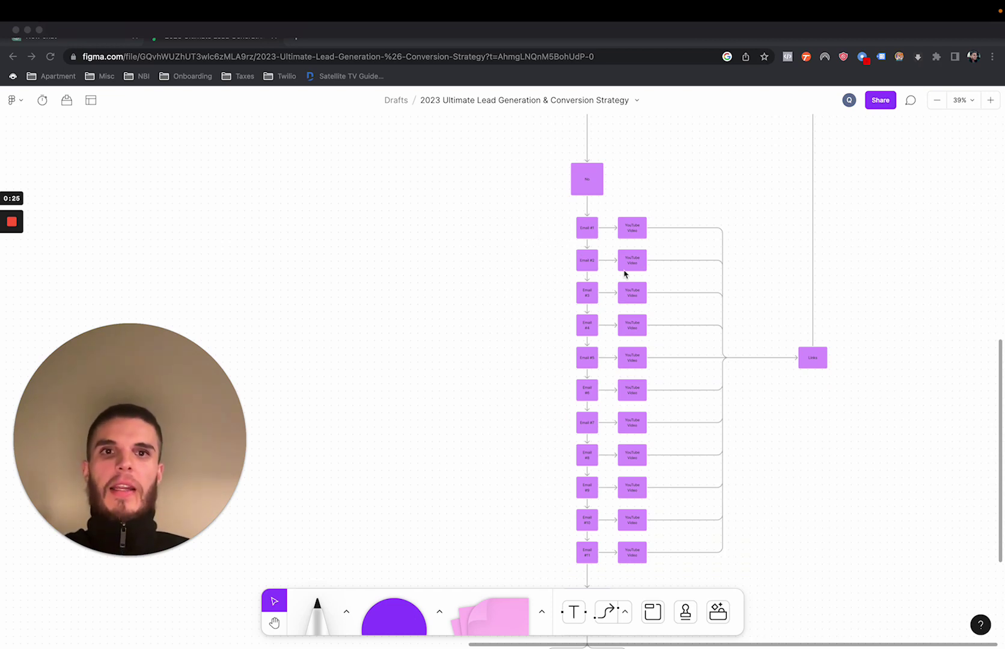
{"action": "scroll", "coordinate": [742, 393], "scroll_direction": "right", "scroll_amount": 4}
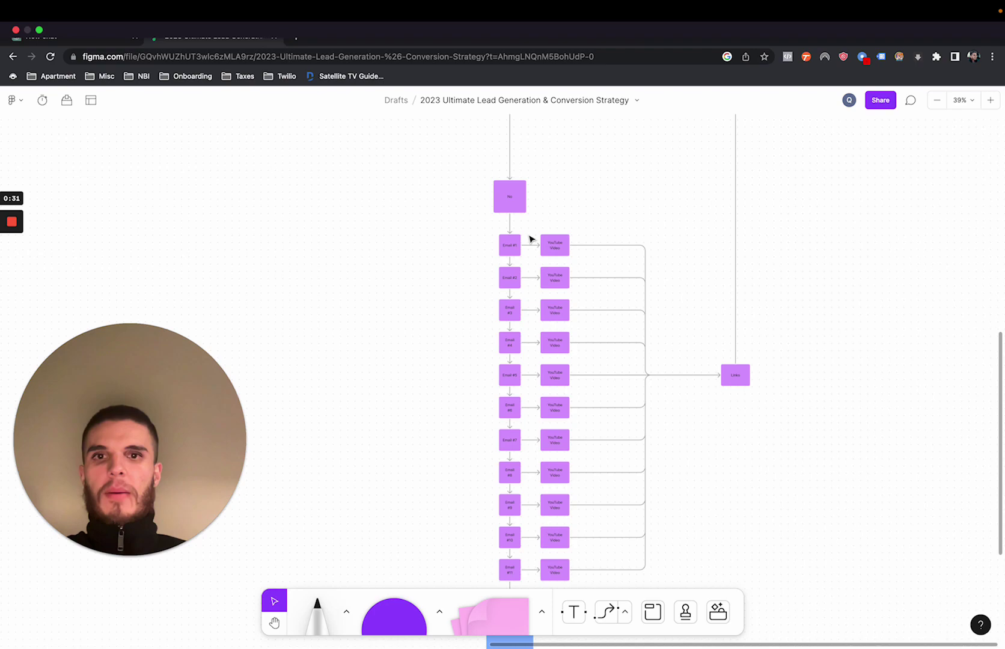
{"action": "scroll", "coordinate": [529, 238], "scroll_direction": "up", "scroll_amount": 5}
{"action": "scroll", "coordinate": [529, 238], "scroll_direction": "down", "scroll_amount": 3}
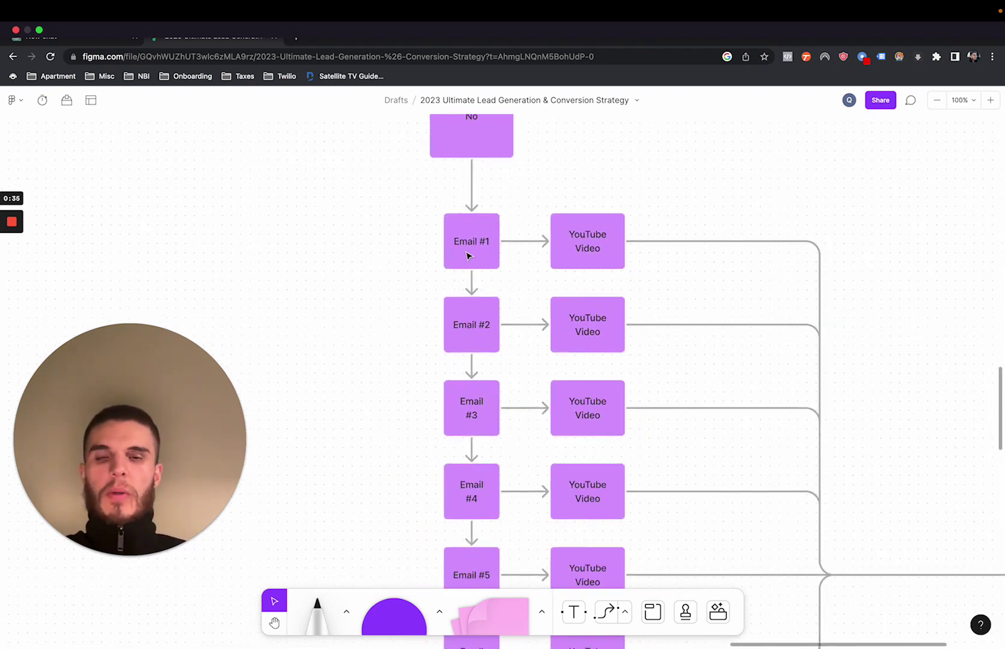
{"action": "scroll", "coordinate": [491, 257], "scroll_direction": "down", "scroll_amount": 2}
{"action": "scroll", "coordinate": [491, 256], "scroll_direction": "down", "scroll_amount": 10}
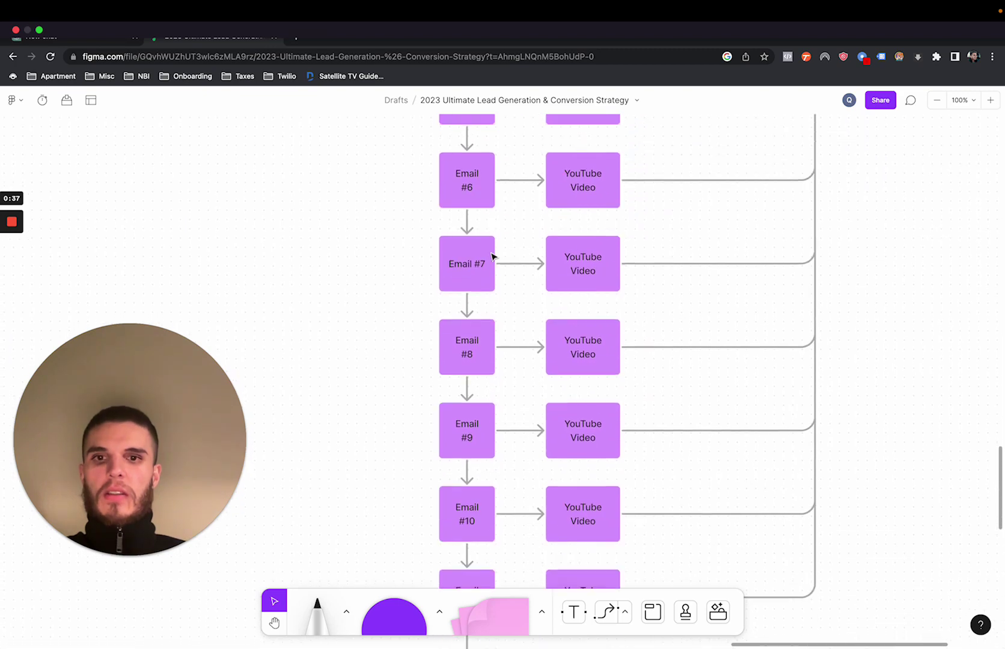
{"action": "scroll", "coordinate": [491, 256], "scroll_direction": "up", "scroll_amount": 8}
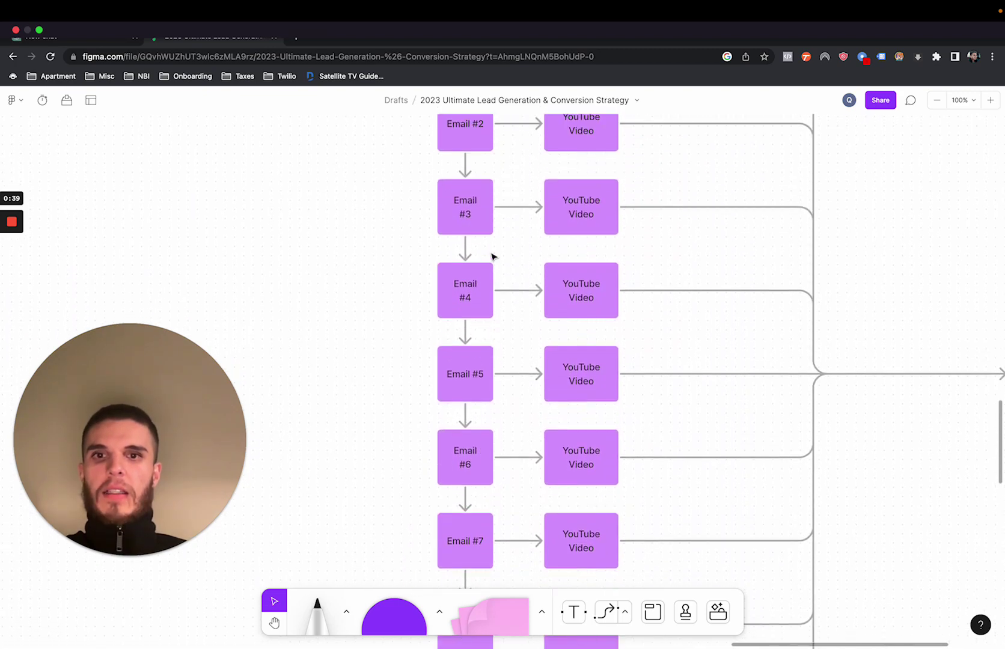
{"action": "scroll", "coordinate": [491, 256], "scroll_direction": "down", "scroll_amount": 5}
{"action": "scroll", "coordinate": [491, 257], "scroll_direction": "up", "scroll_amount": 10}
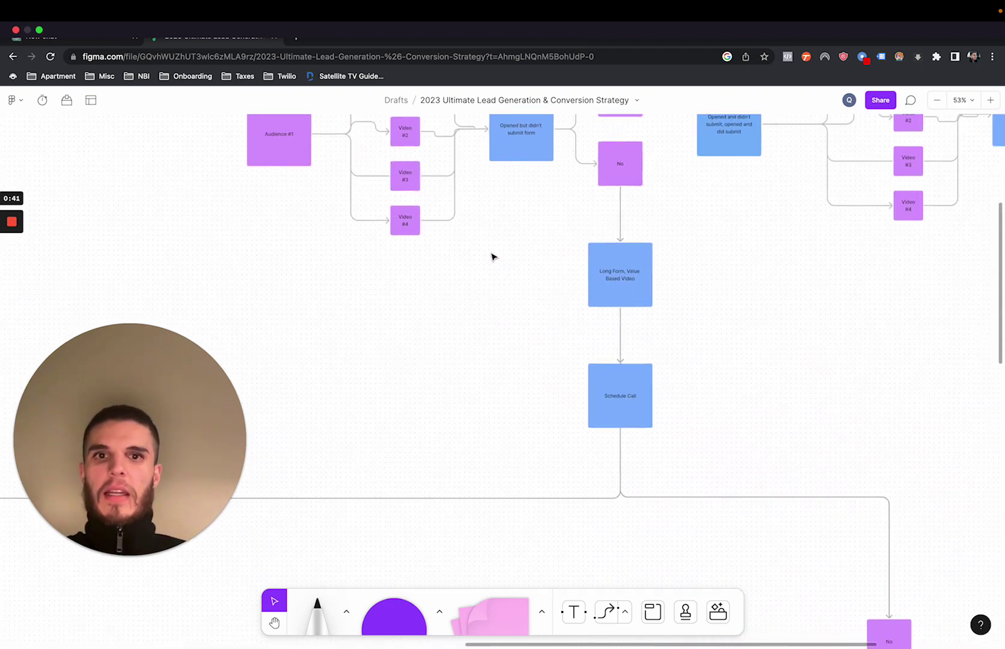
{"action": "scroll", "coordinate": [491, 257], "scroll_direction": "right", "scroll_amount": 5}
{"action": "scroll", "coordinate": [622, 390], "scroll_direction": "up", "scroll_amount": 2}
{"action": "scroll", "coordinate": [623, 391], "scroll_direction": "right", "scroll_amount": 3}
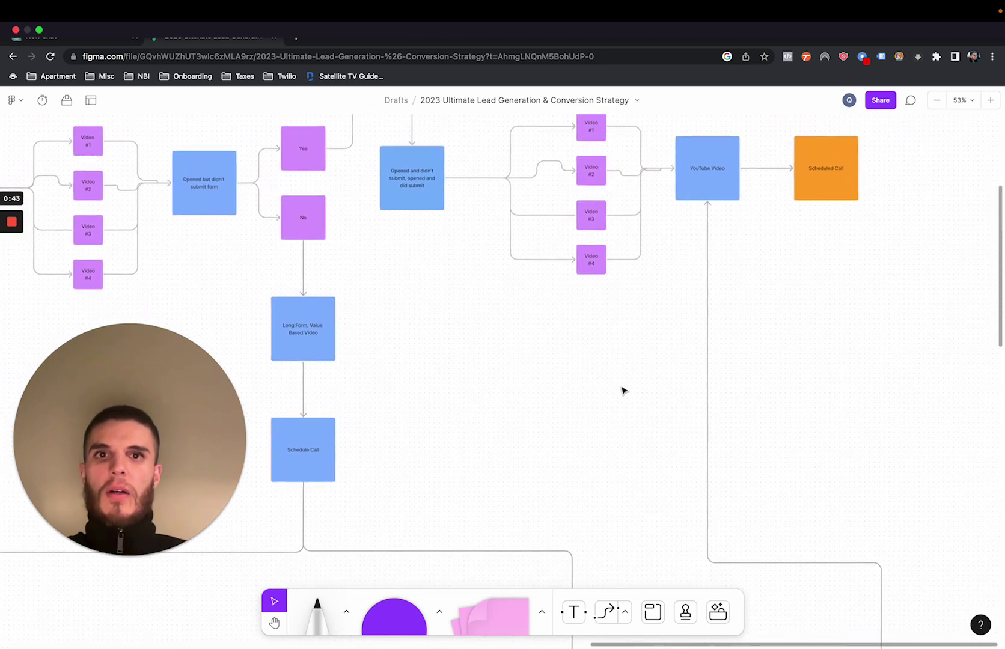
{"action": "scroll", "coordinate": [623, 390], "scroll_direction": "down", "scroll_amount": 10}
{"action": "scroll", "coordinate": [623, 390], "scroll_direction": "down", "scroll_amount": 3}
{"action": "scroll", "coordinate": [623, 390], "scroll_direction": "up", "scroll_amount": 2}
{"action": "scroll", "coordinate": [622, 390], "scroll_direction": "right", "scroll_amount": 1}
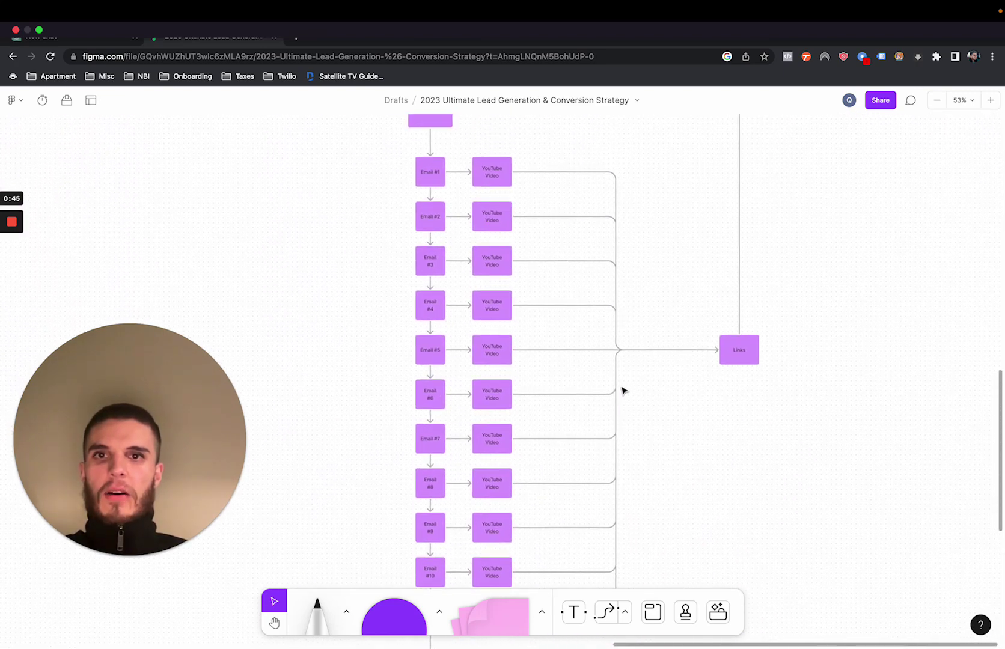
{"action": "scroll", "coordinate": [526, 251], "scroll_direction": "up", "scroll_amount": 5}
{"action": "scroll", "coordinate": [527, 252], "scroll_direction": "up", "scroll_amount": 2}
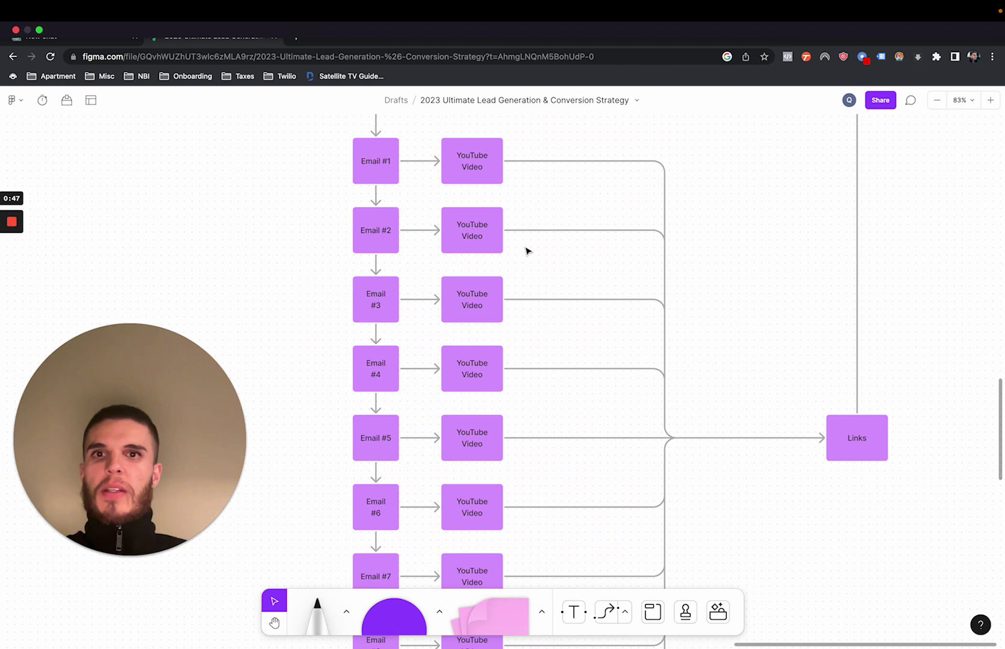
{"action": "mouse_move", "coordinate": [91, 13]}
{"action": "left_click", "coordinate": [89, 59]}
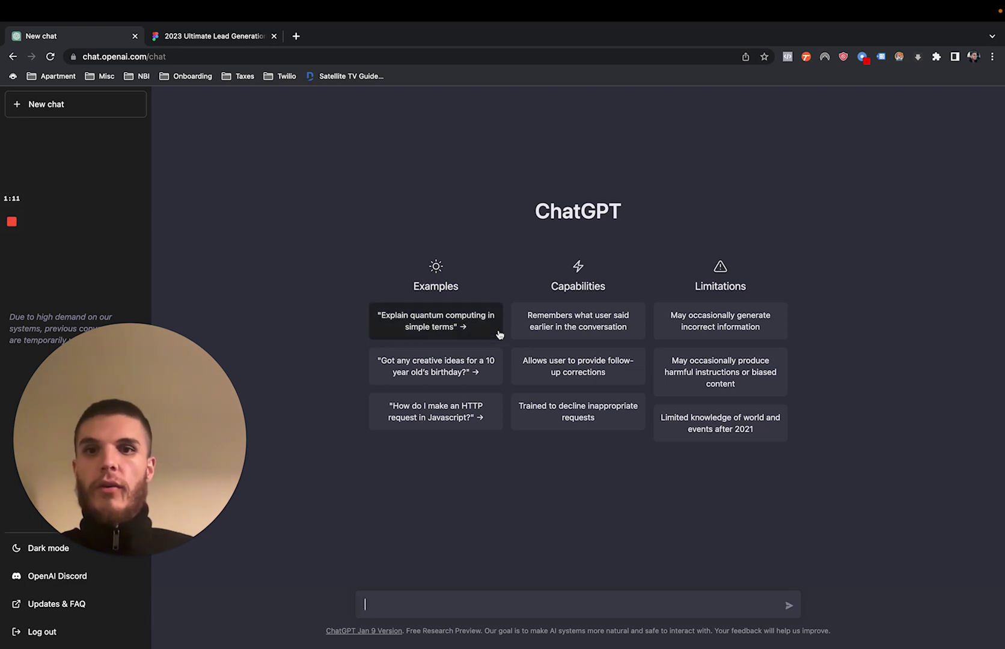
- Return to the Figma lead generation board and look over the Email #1–#8 and Links boxes
{"action": "left_click", "coordinate": [215, 39]}
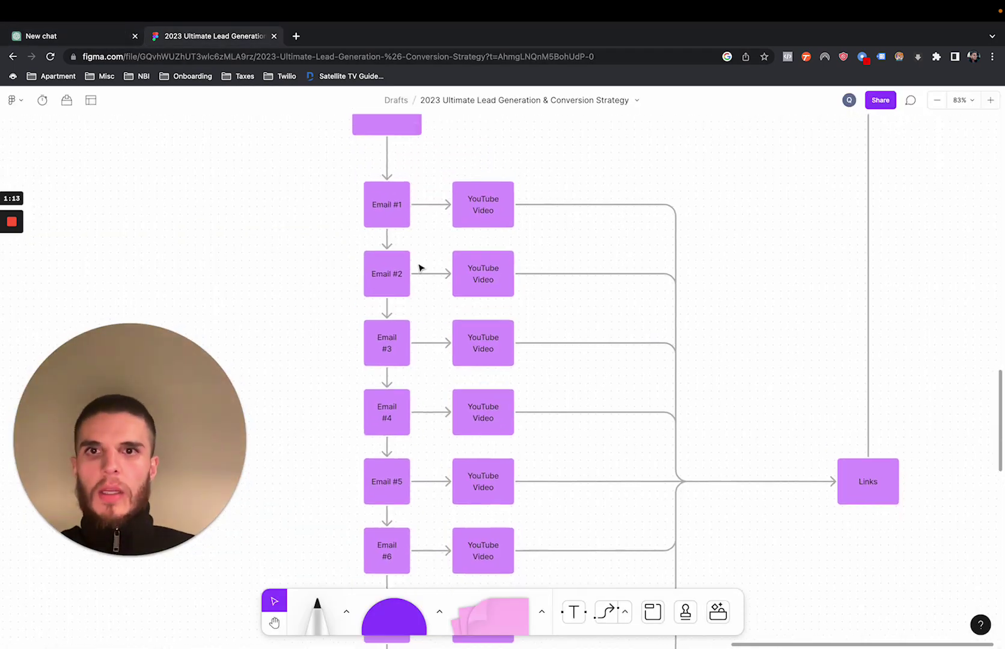
{"action": "scroll", "coordinate": [419, 267], "scroll_direction": "down", "scroll_amount": 3}
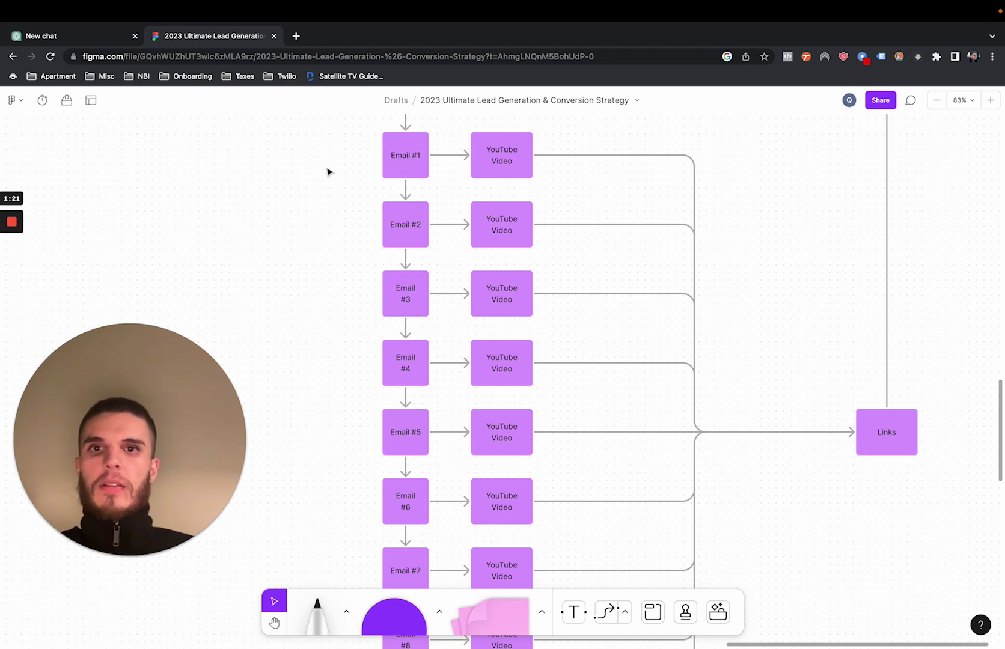
{"action": "scroll", "coordinate": [326, 172], "scroll_direction": "left", "scroll_amount": 2}
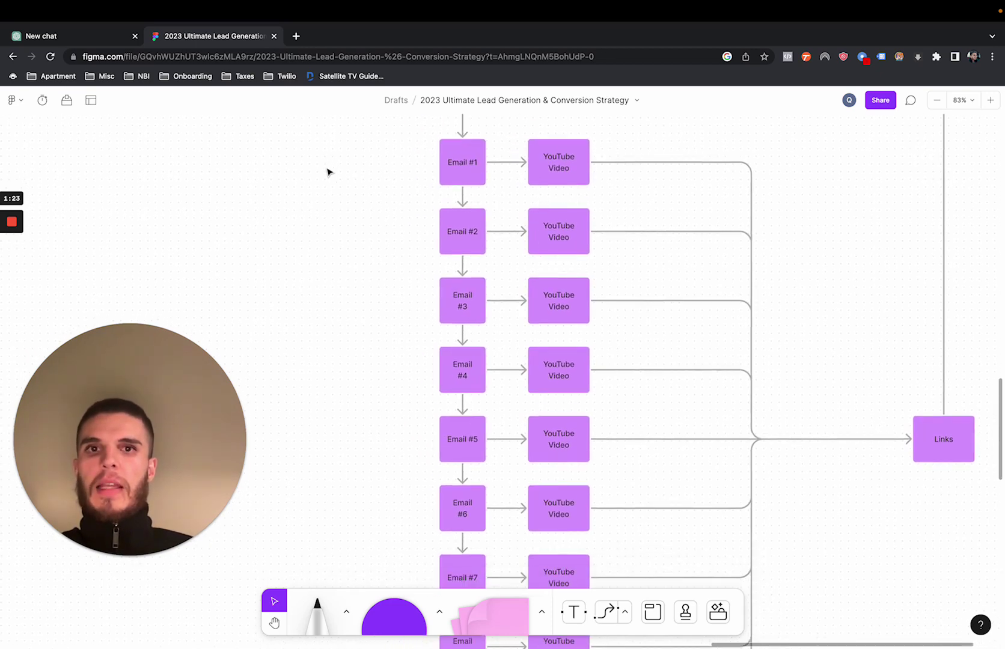
{"action": "scroll", "coordinate": [326, 171], "scroll_direction": "right", "scroll_amount": 2}
{"action": "scroll", "coordinate": [327, 172], "scroll_direction": "down", "scroll_amount": 1}
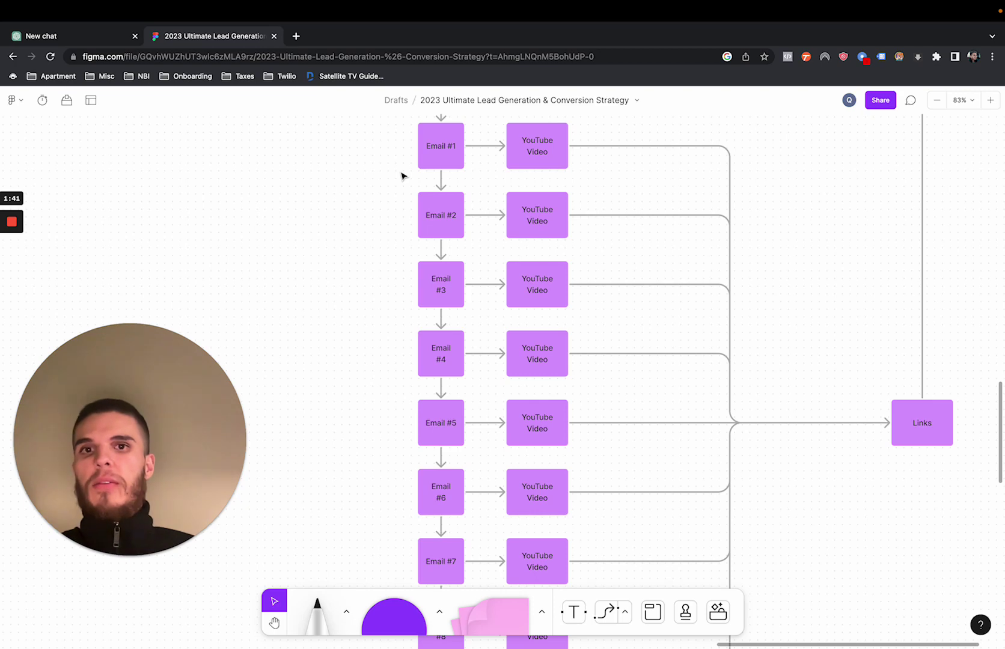
{"action": "scroll", "coordinate": [402, 175], "scroll_direction": "up", "scroll_amount": 1}
{"action": "scroll", "coordinate": [402, 176], "scroll_direction": "up", "scroll_amount": 2}
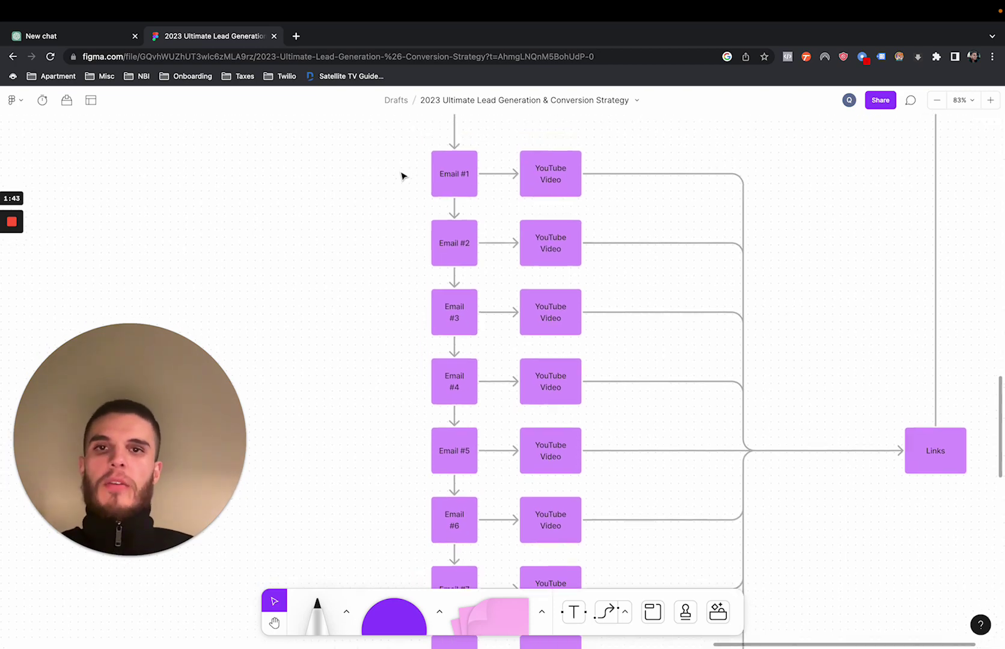
{"action": "scroll", "coordinate": [401, 175], "scroll_direction": "down", "scroll_amount": 1}
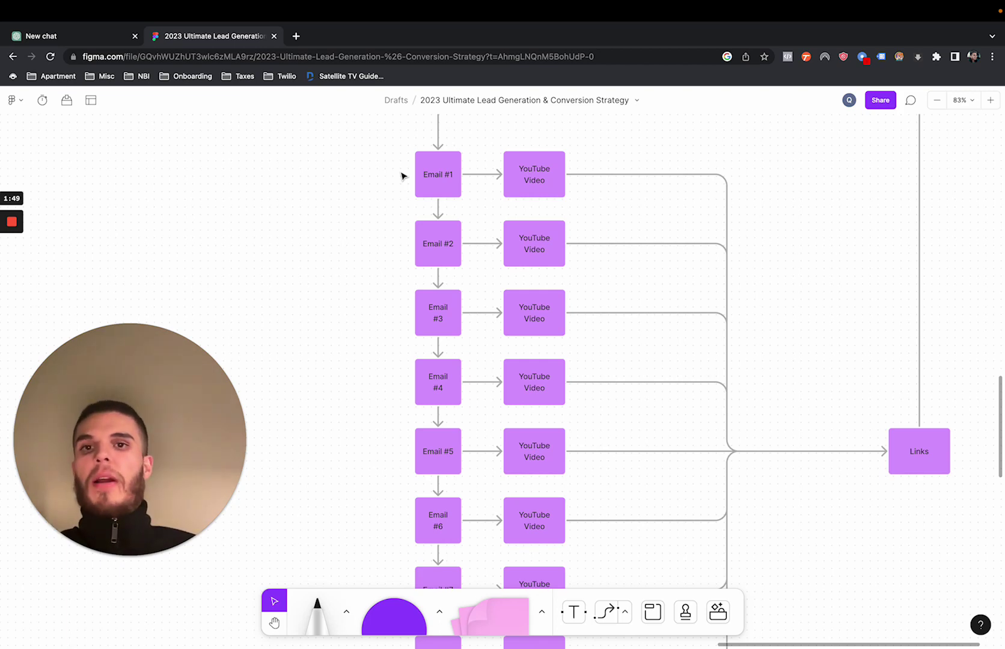
{"action": "scroll", "coordinate": [401, 175], "scroll_direction": "down", "scroll_amount": 5}
{"action": "scroll", "coordinate": [402, 176], "scroll_direction": "up", "scroll_amount": 6}
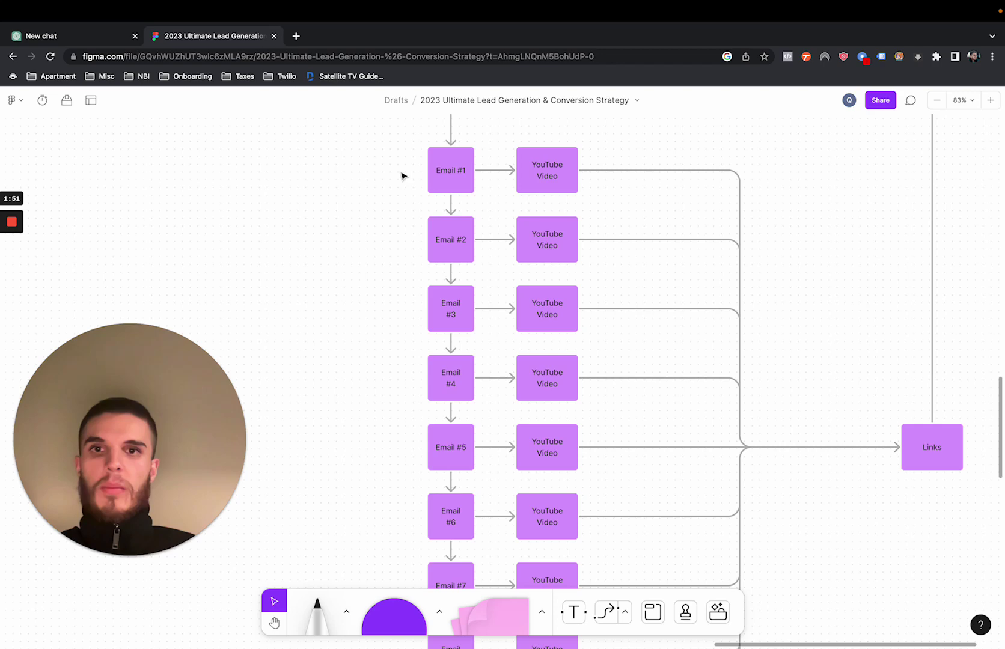
{"action": "scroll", "coordinate": [402, 176], "scroll_direction": "down", "scroll_amount": 2}
{"action": "scroll", "coordinate": [401, 175], "scroll_direction": "down", "scroll_amount": 4}
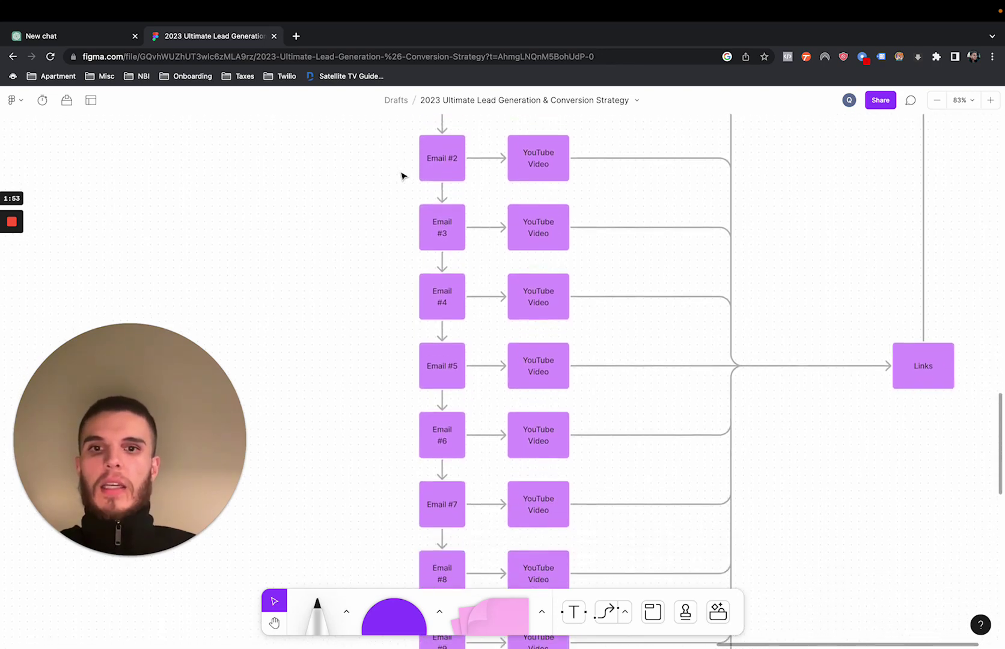
{"action": "scroll", "coordinate": [402, 175], "scroll_direction": "up", "scroll_amount": 5}
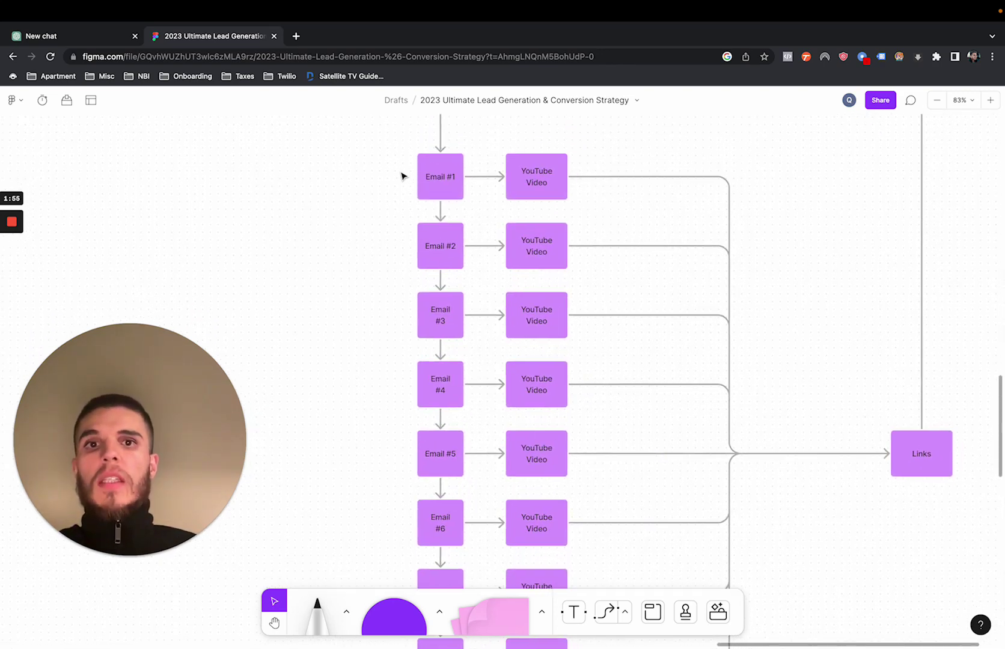
{"action": "scroll", "coordinate": [401, 175], "scroll_direction": "down", "scroll_amount": 3}
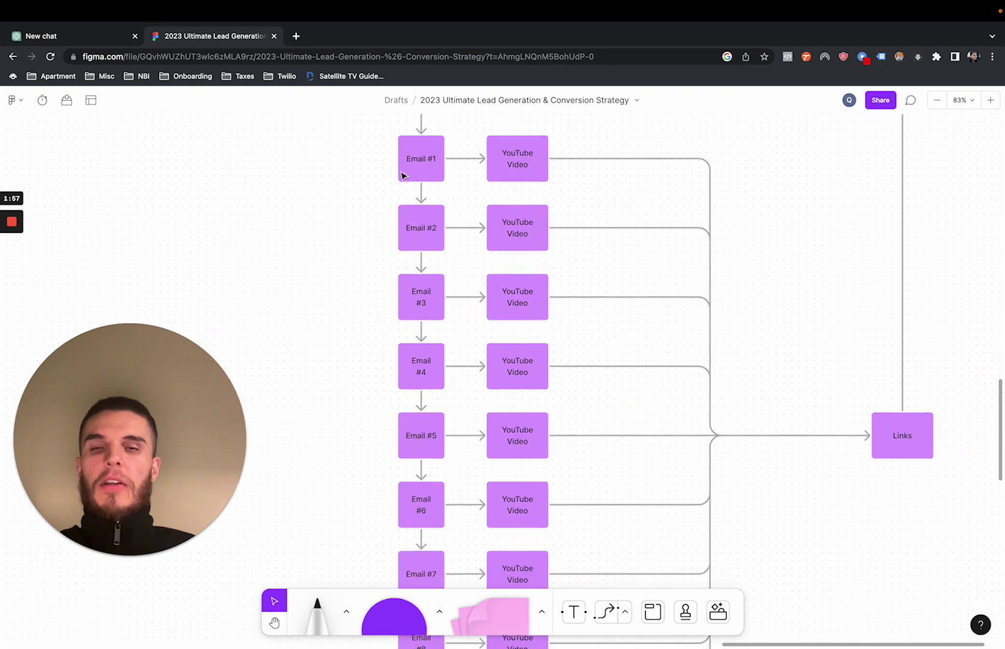
- Request an intro email giving a Facebook-ad homeowner 5 reasons to sell to an investor, not an agent
{"action": "left_click", "coordinate": [70, 36]}
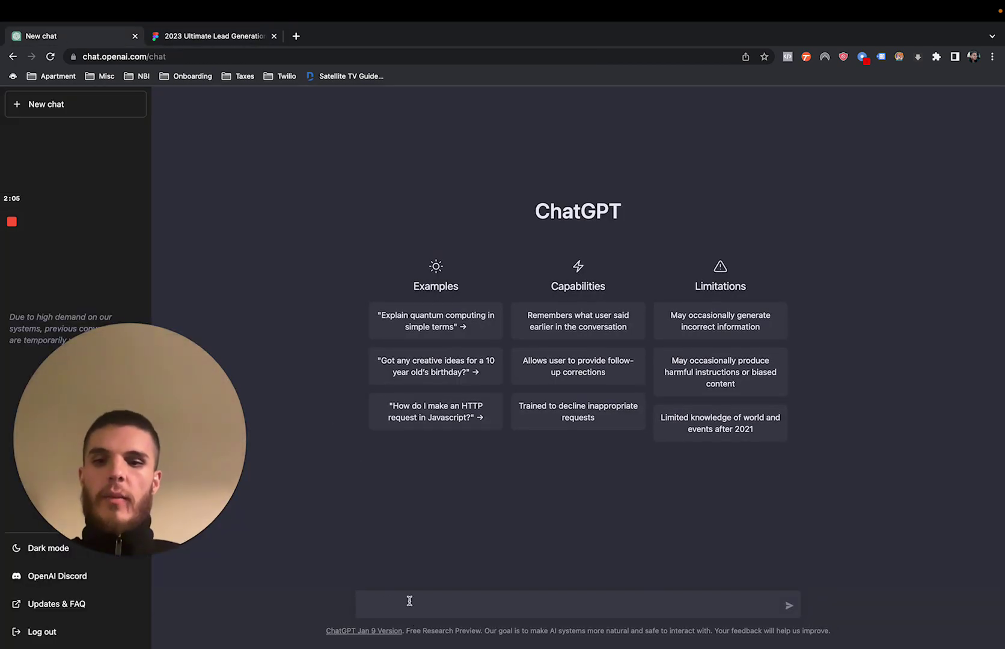
{"action": "type", "text": "Wr"}
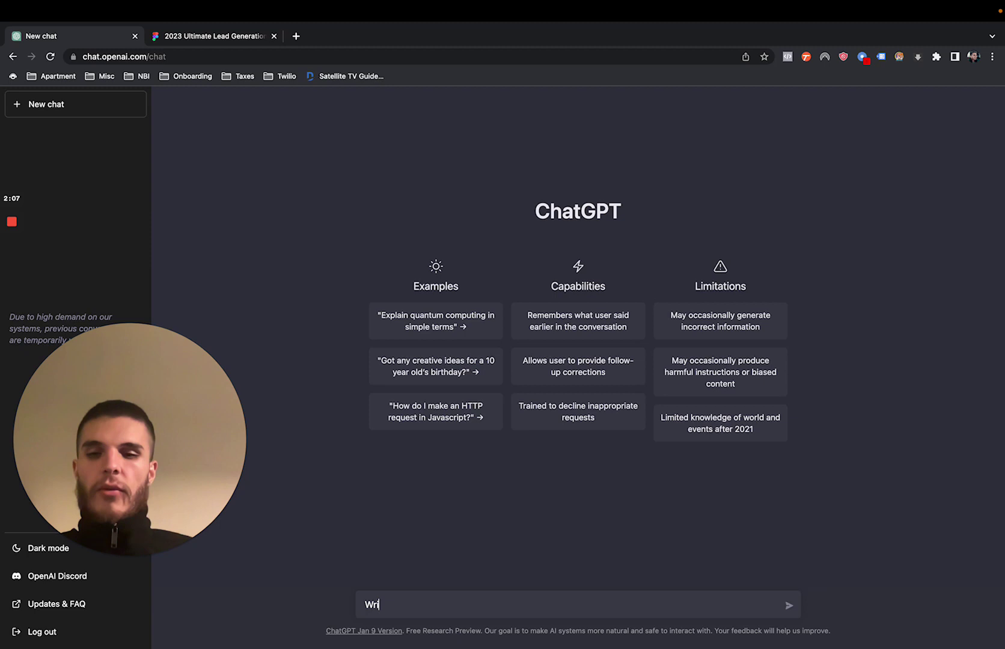
{"action": "type", "text": "ite an introduc"}
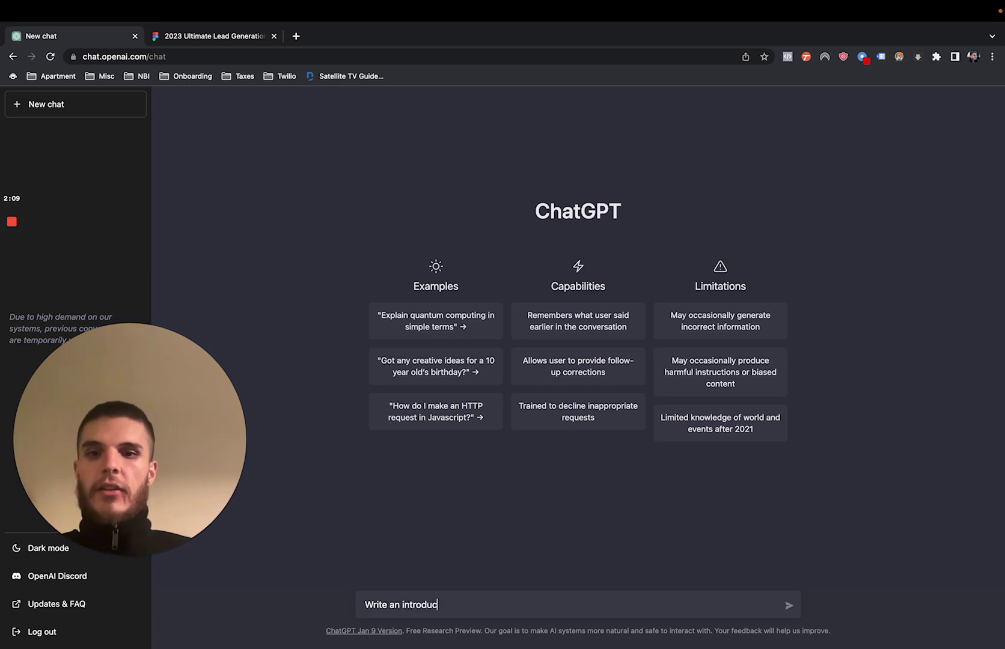
{"action": "type", "text": "tory email "}
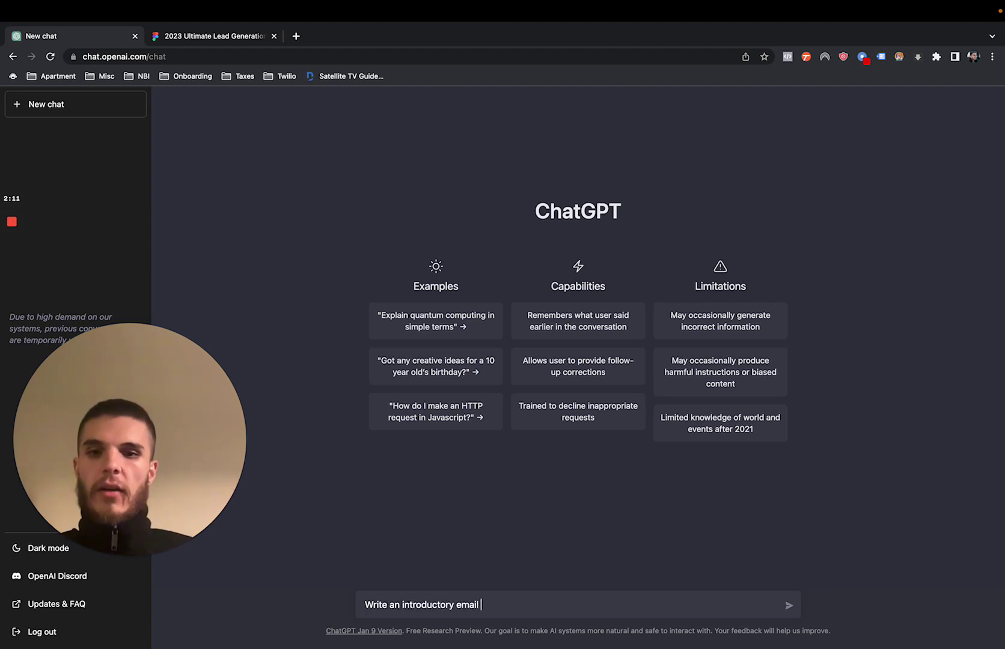
{"action": "type", "text": "to a homeowner"}
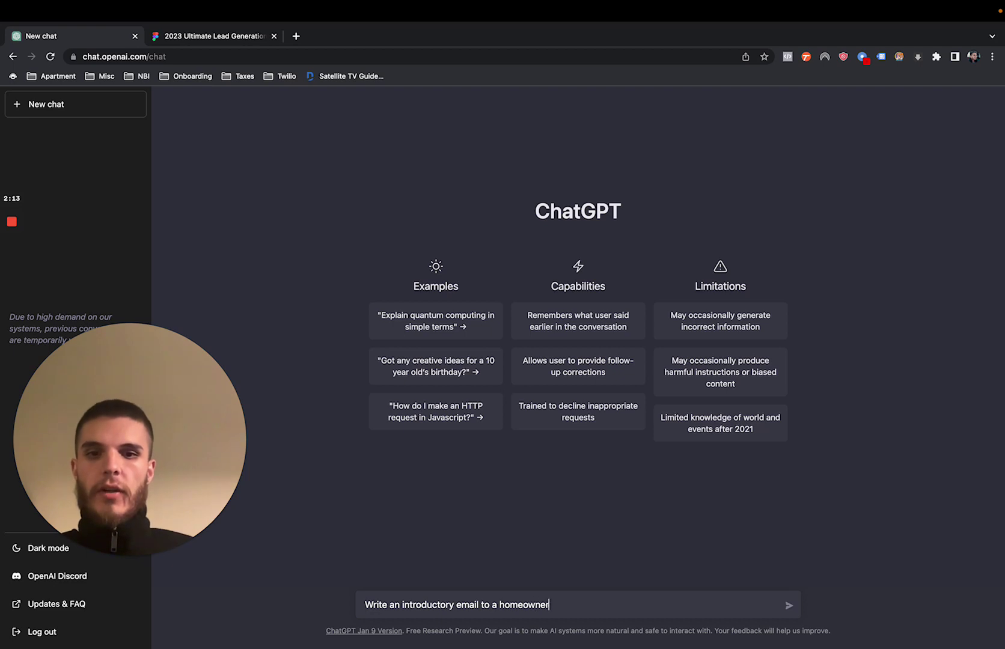
{"action": "type", "text": " who inq"}
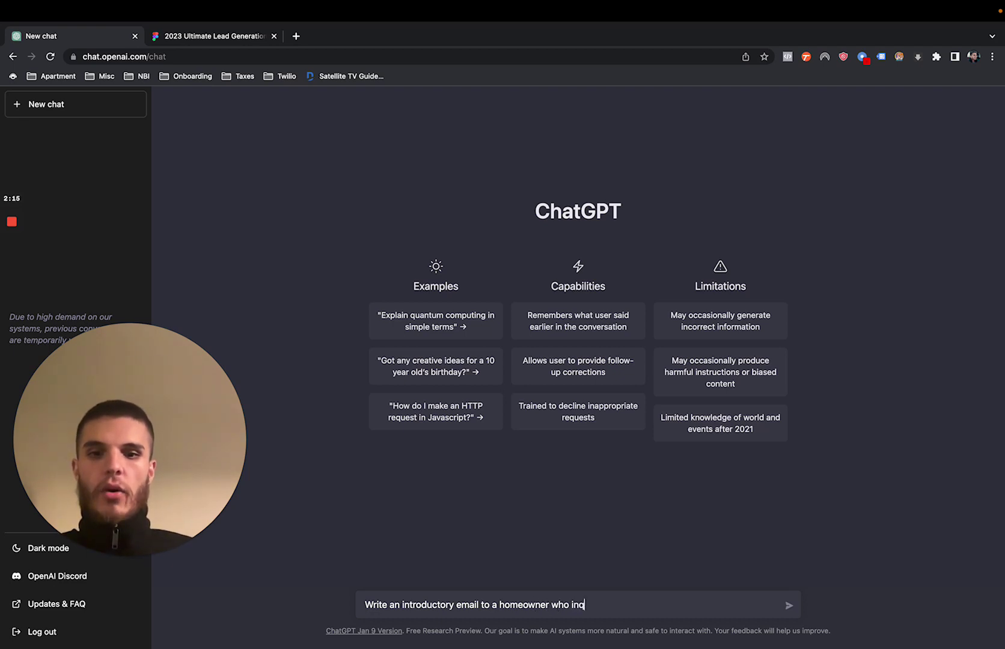
{"action": "type", "text": "uired"}
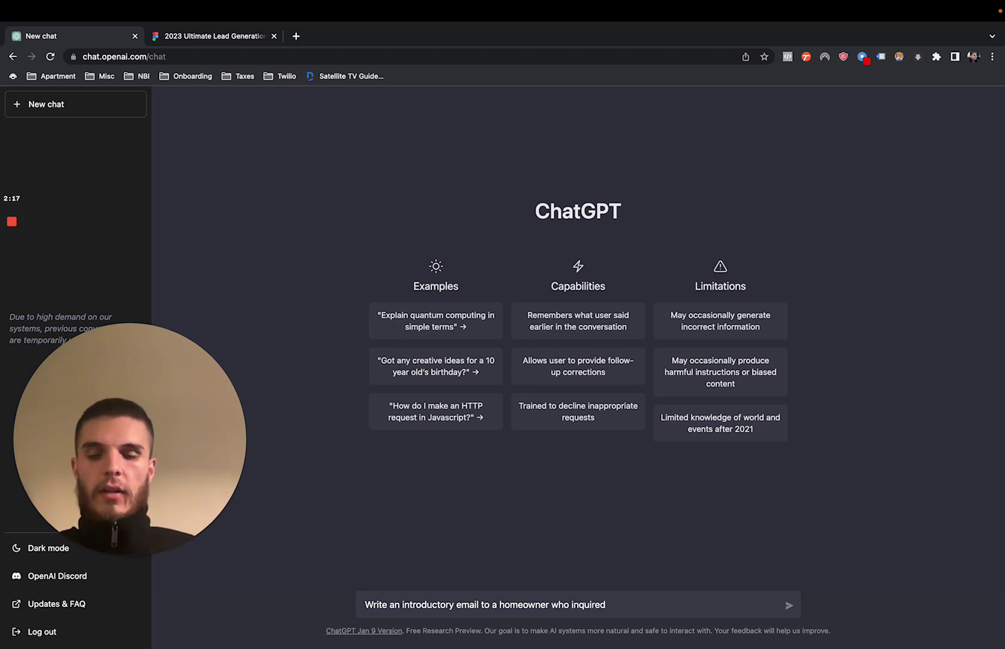
{"action": "type", "text": " from our f"}
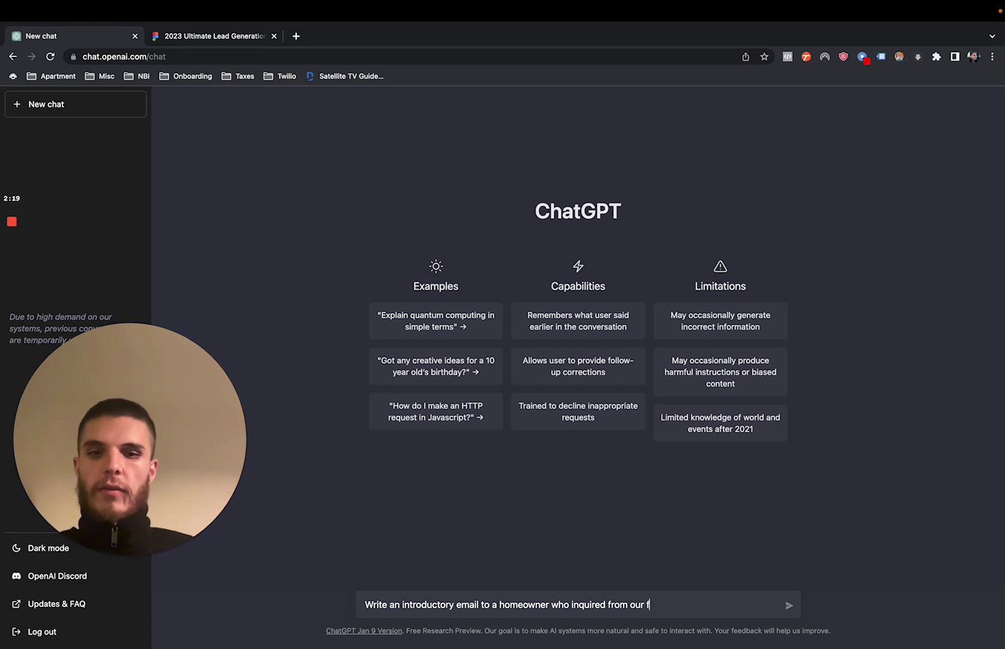
{"action": "type", "text": "acebook ad about"}
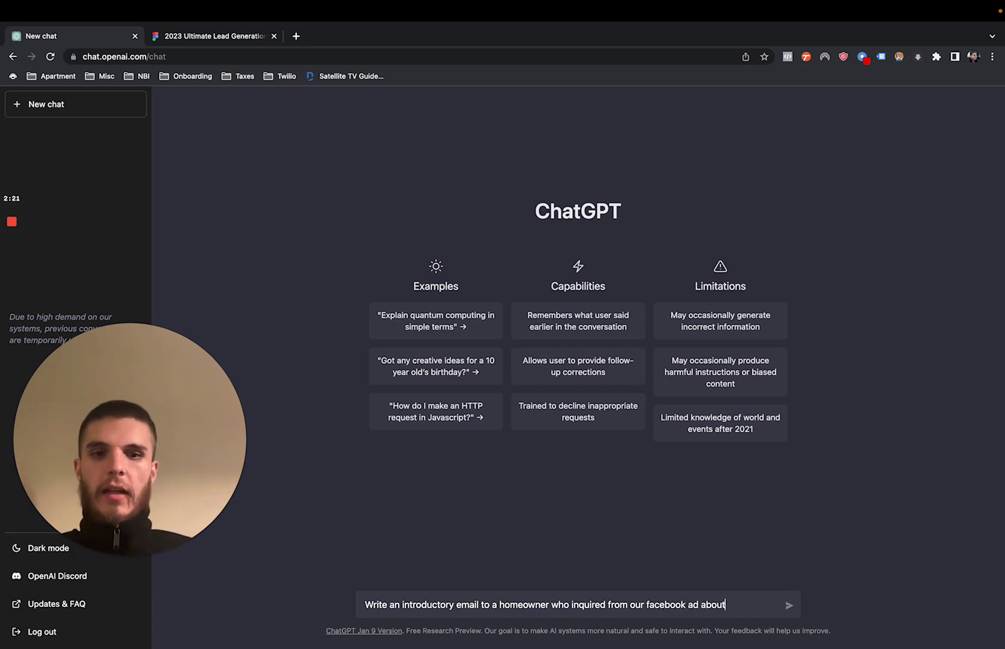
{"action": "type", "text": " selling their home f"}
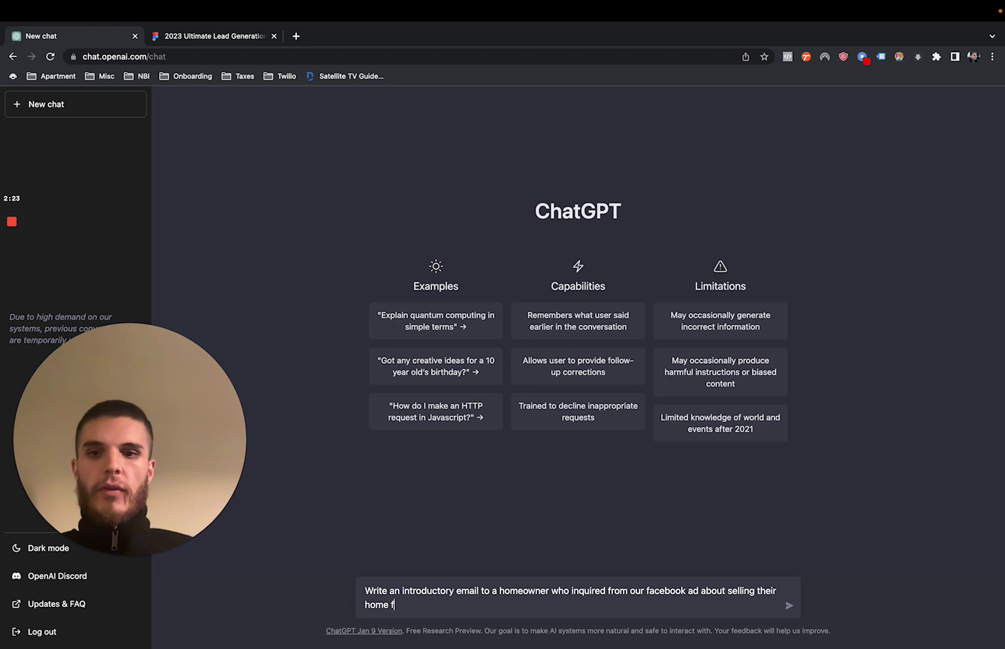
{"action": "type", "text": "or cash."}
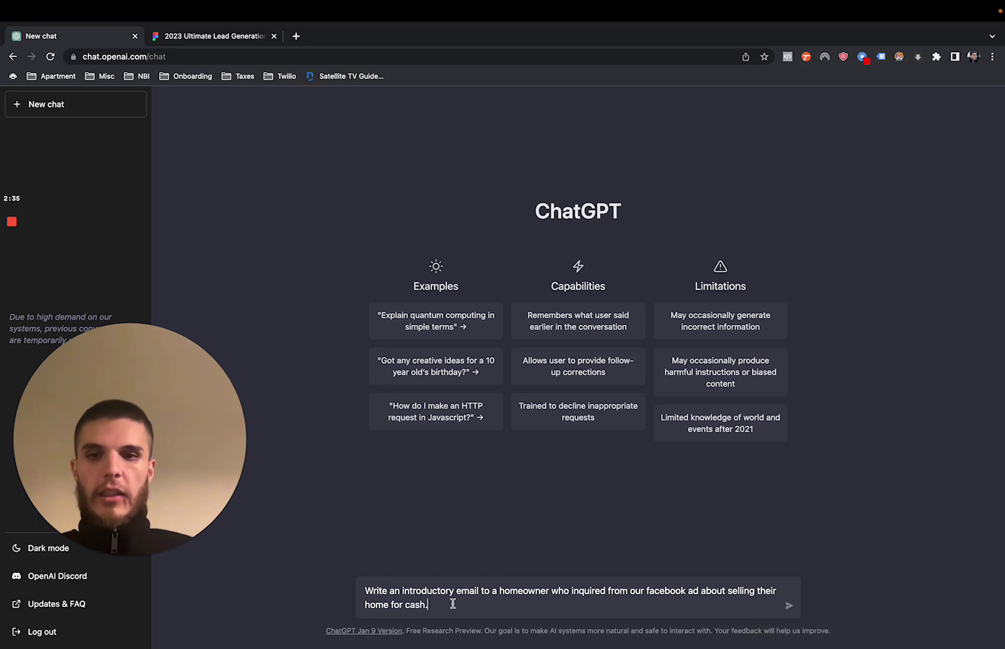
{"action": "type", "text": "The em"}
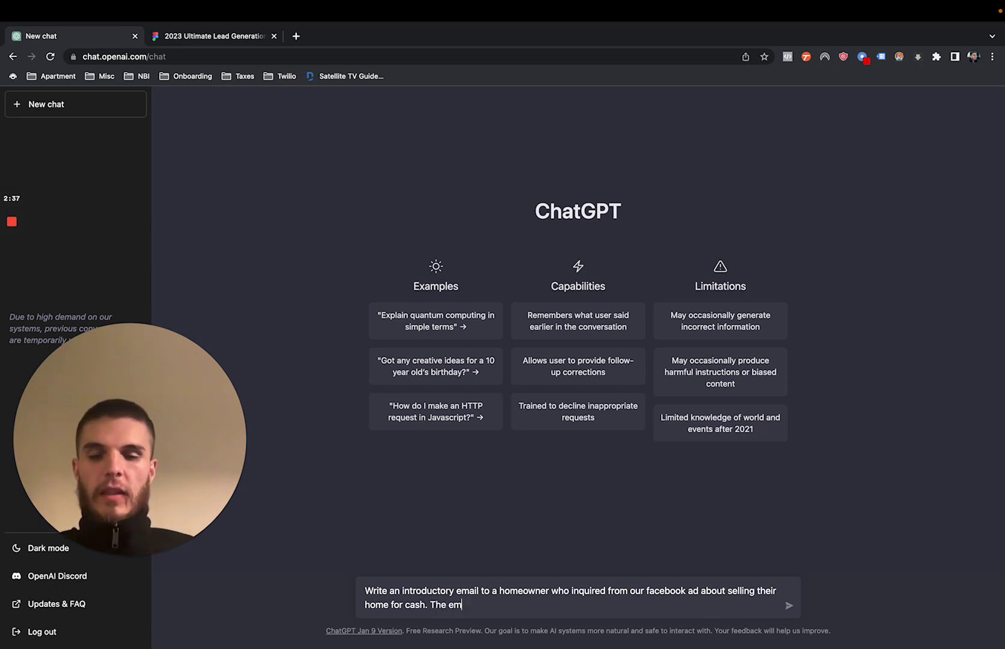
{"action": "type", "text": "ail should incl"}
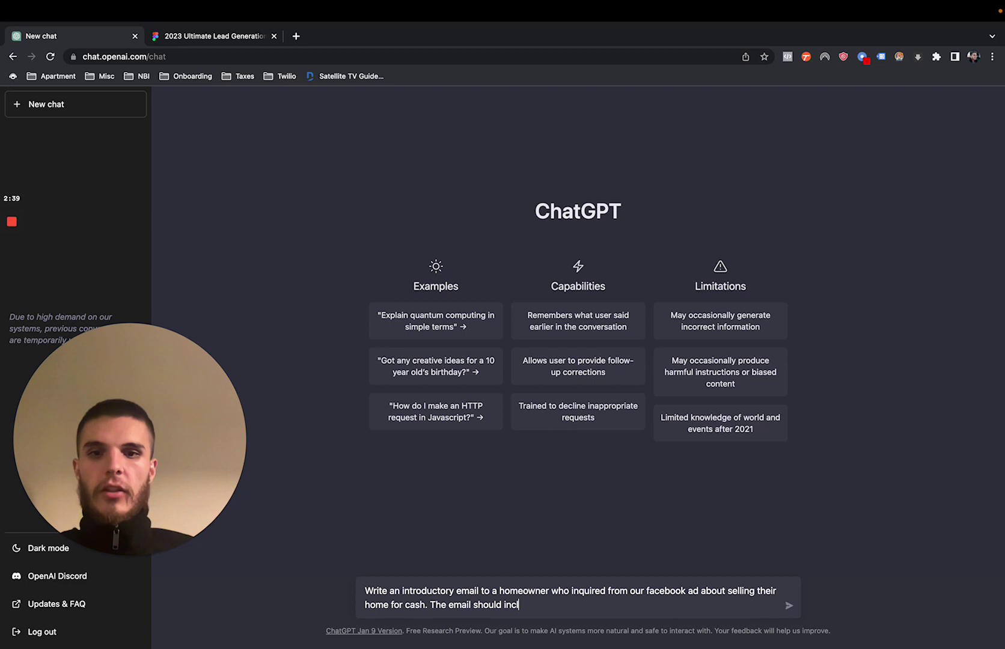
{"action": "type", "text": "ude 5 main re"}
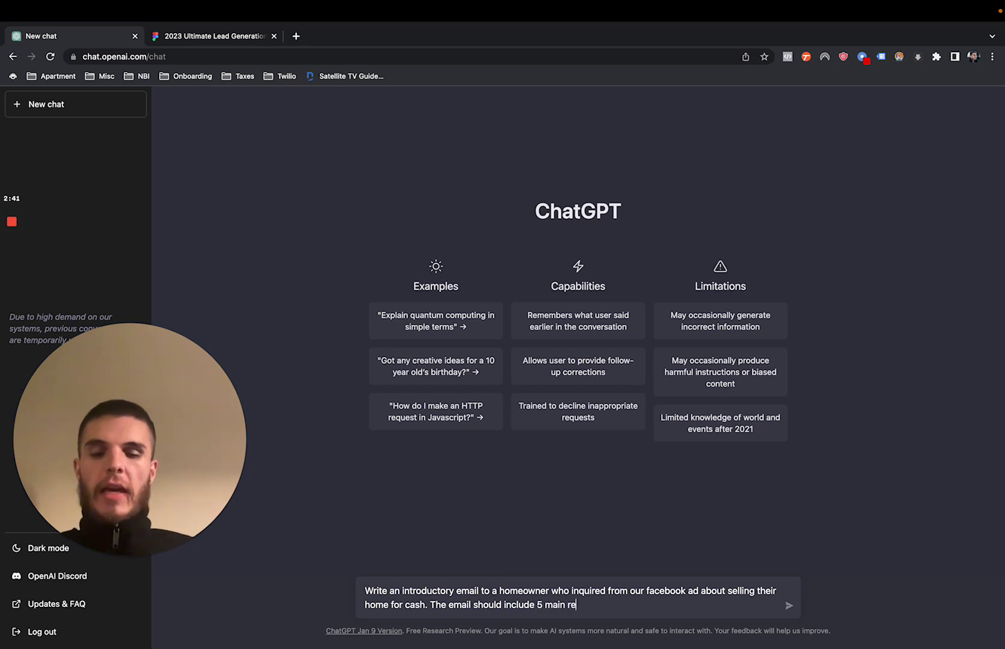
{"action": "type", "text": "asons to co"}
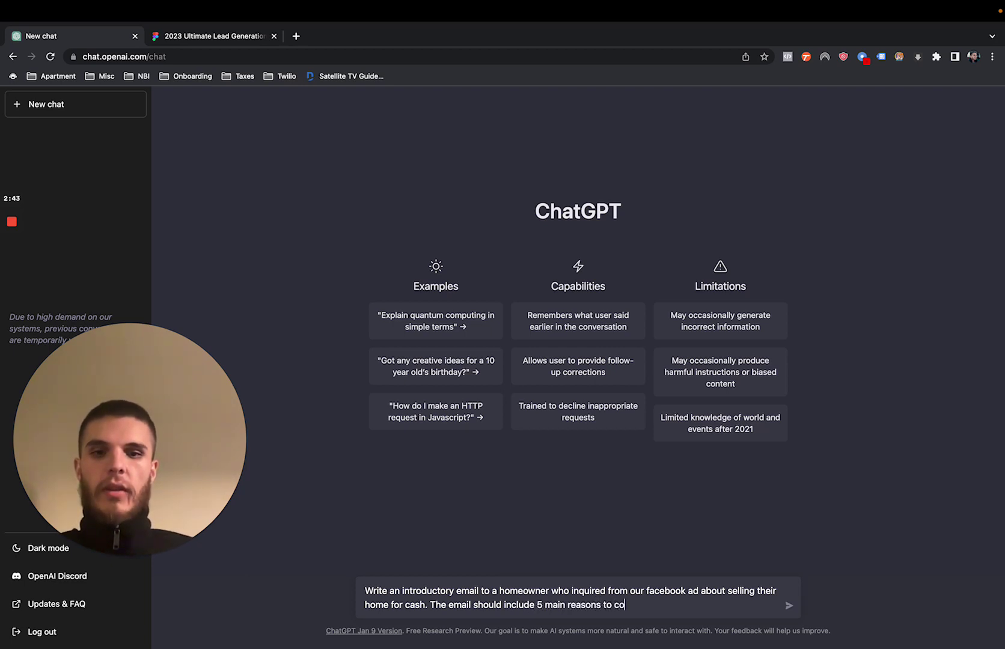
{"action": "type", "text": "nsider selling to "}
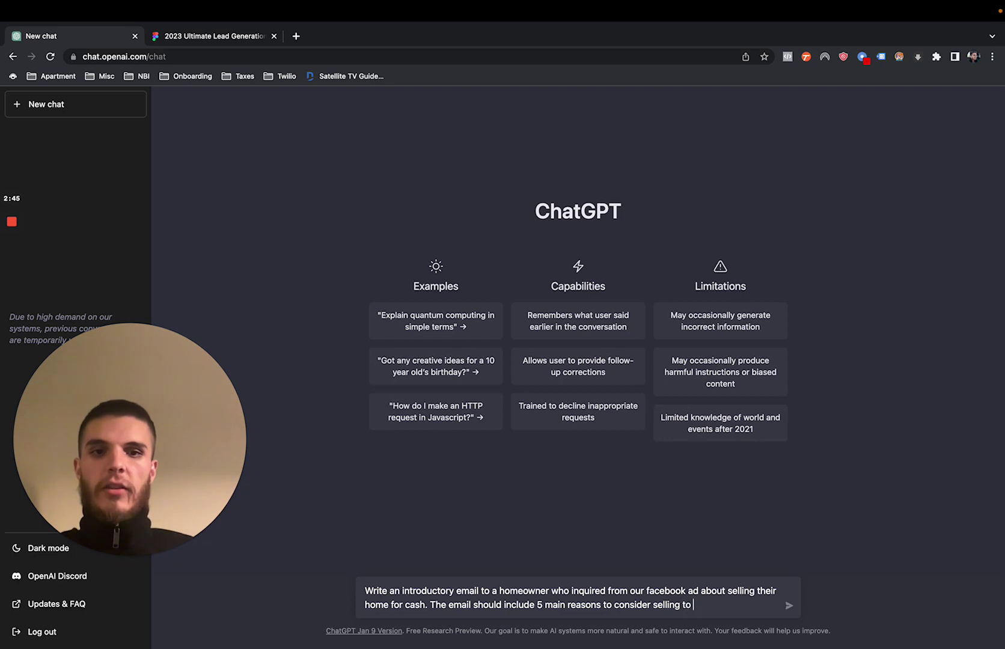
{"action": "type", "text": "an investor "}
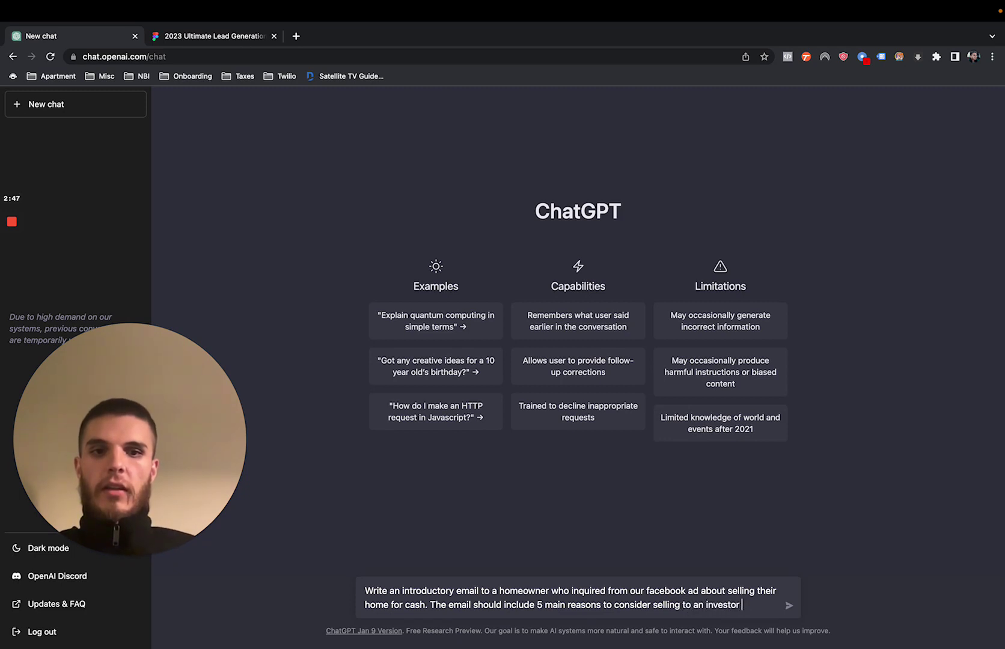
{"action": "type", "text": "vs."}
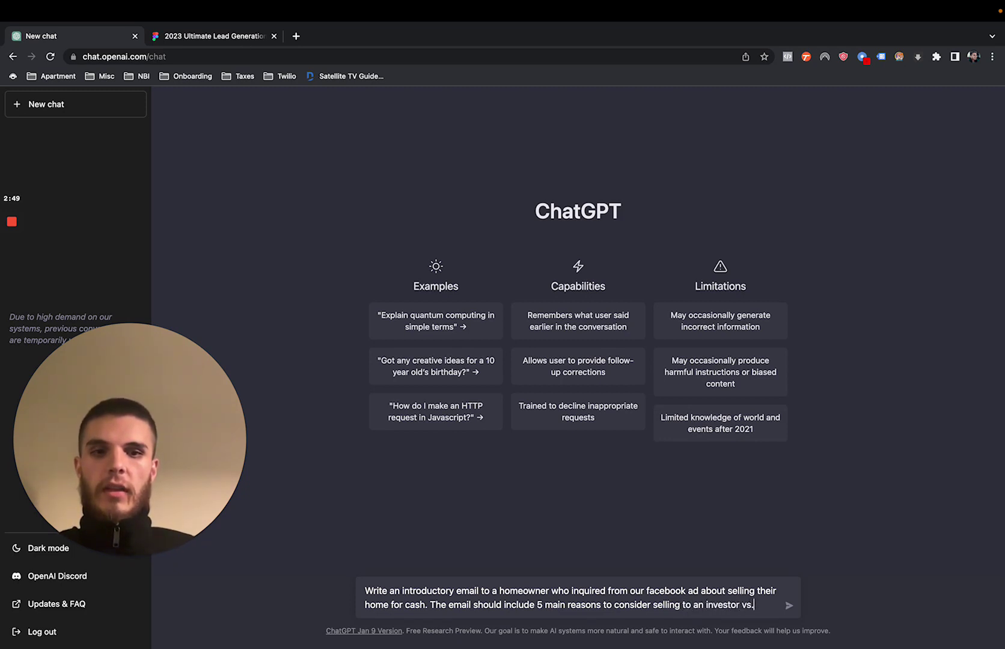
{"action": "type", "text": " a real estaet age"}
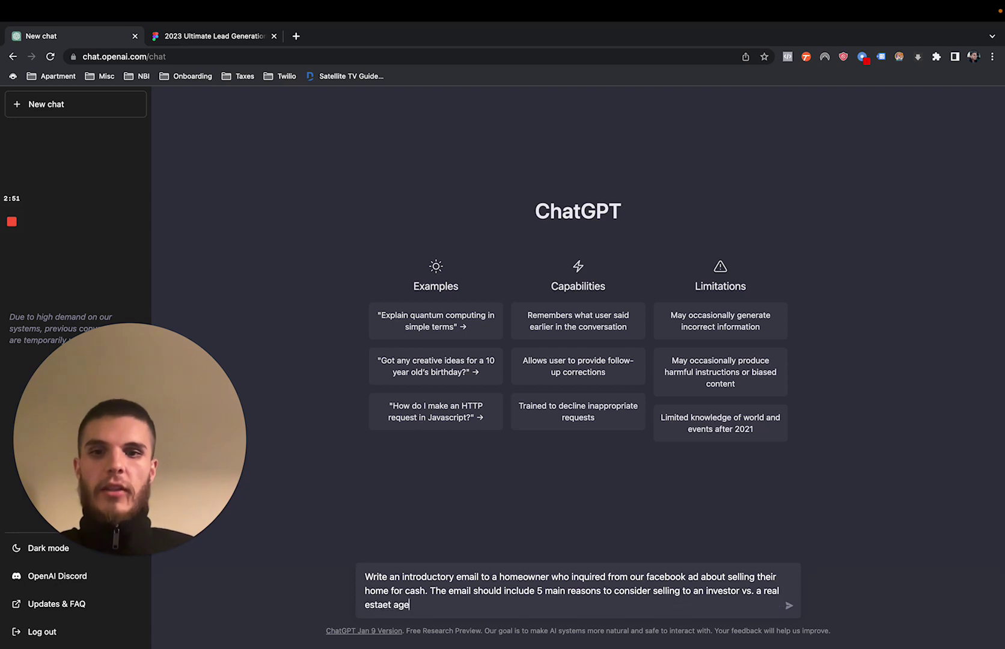
{"action": "key", "text": "BackSpace"}
{"action": "key", "text": "BackSpace"}
{"action": "key", "text": "BackSpace"}
{"action": "type", "text": "e "}
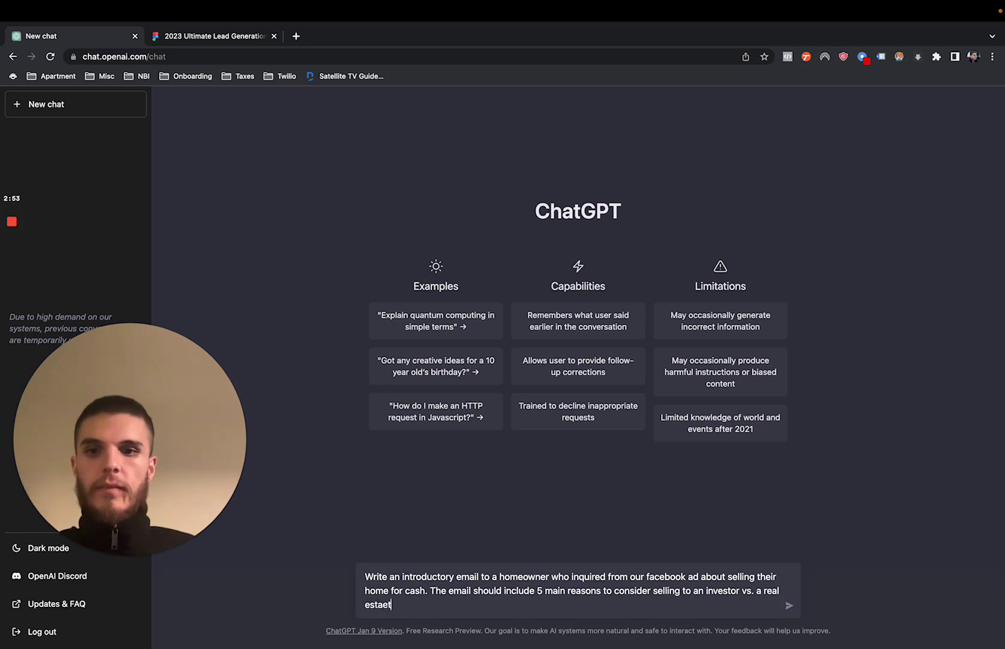
{"action": "type", "text": "e"}
{"action": "key", "text": "BackSpace"}
{"action": "key", "text": "BackSpace"}
{"action": "key", "text": "BackSpace"}
{"action": "type", "text": "te agen"}
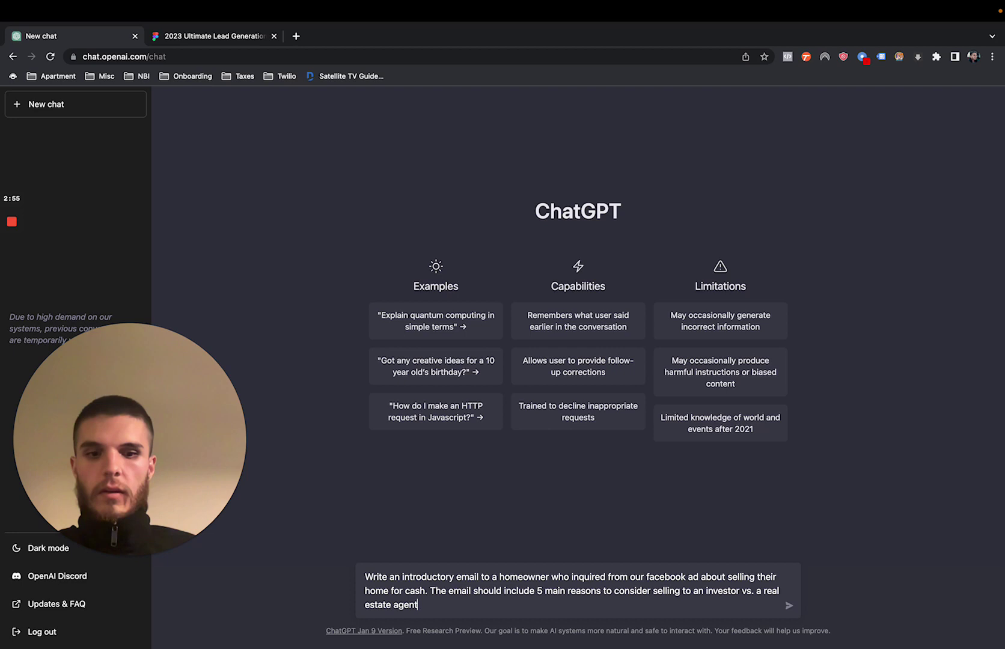
{"action": "type", "text": "t"}
{"action": "key", "text": "Return"}
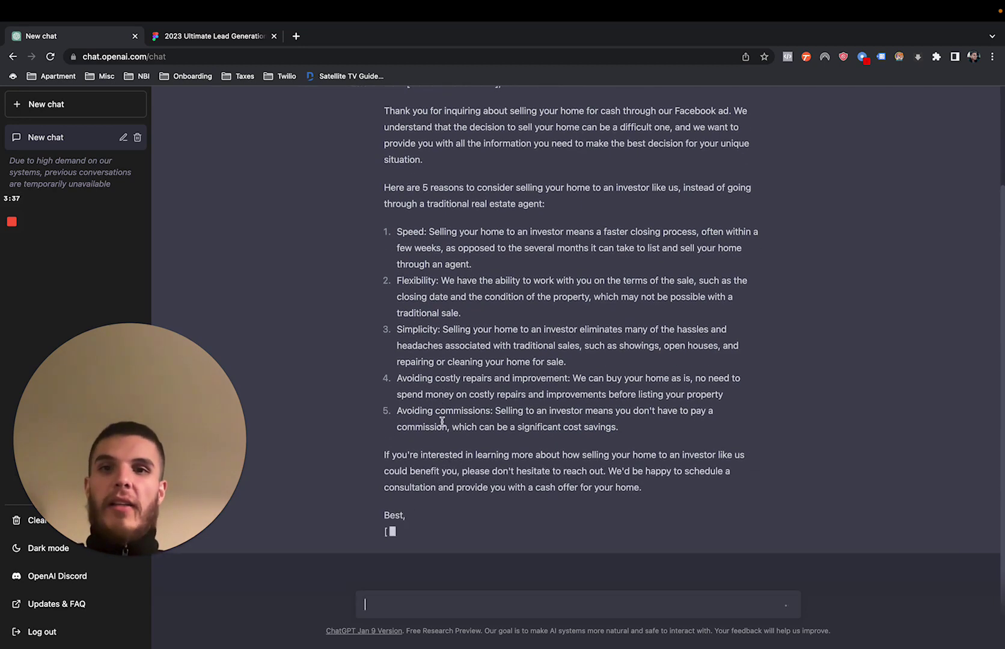
{"action": "scroll", "coordinate": [442, 424], "scroll_direction": "up", "scroll_amount": 3}
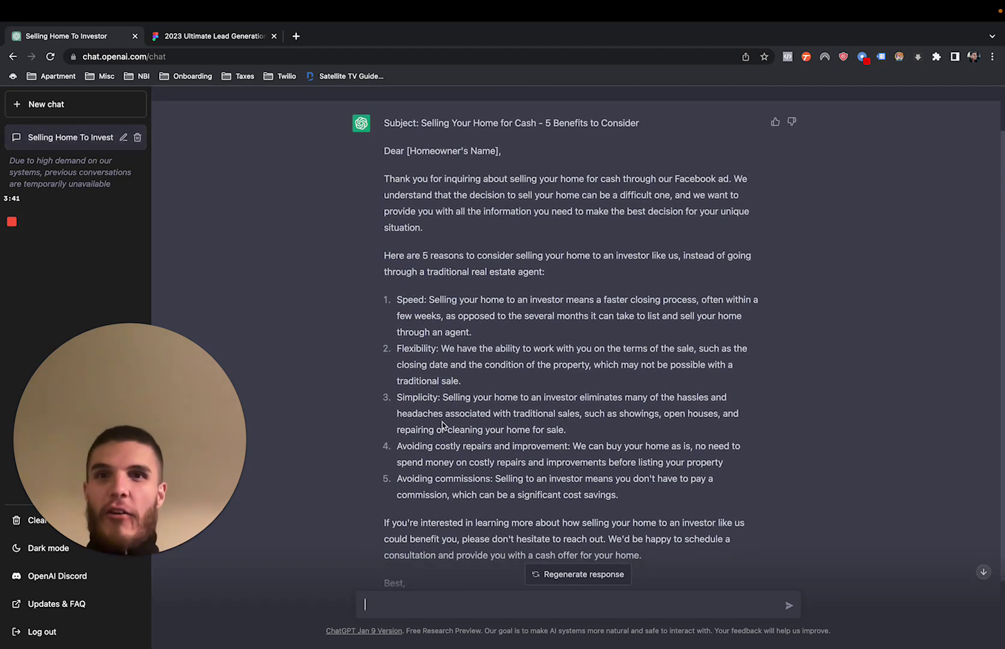
{"action": "scroll", "coordinate": [442, 425], "scroll_direction": "down", "scroll_amount": 1}
{"action": "scroll", "coordinate": [442, 425], "scroll_direction": "up", "scroll_amount": 3}
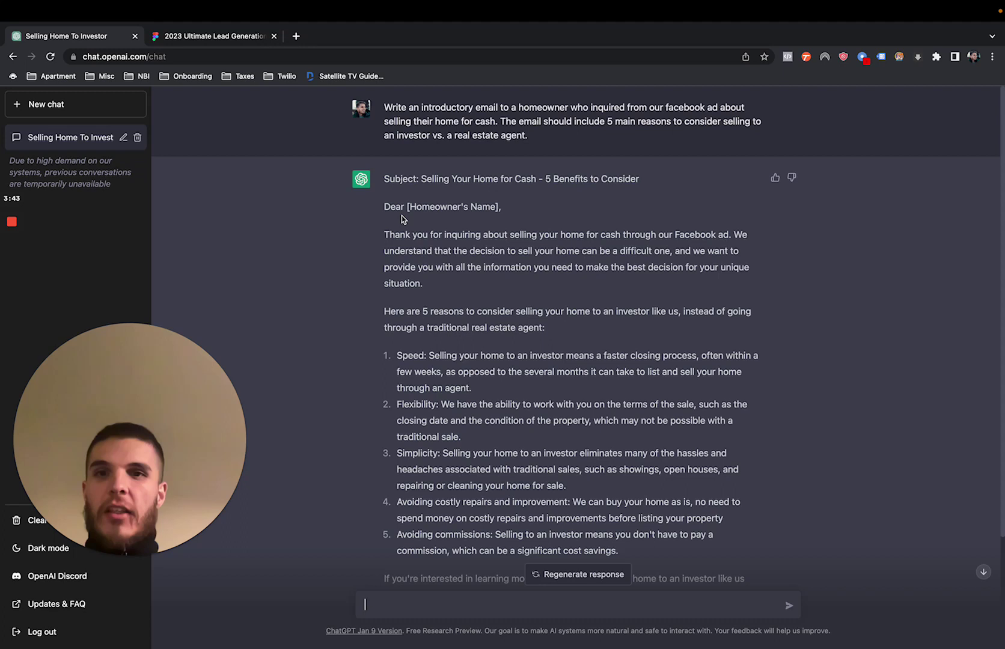
{"action": "scroll", "coordinate": [398, 210], "scroll_direction": "down", "scroll_amount": 5}
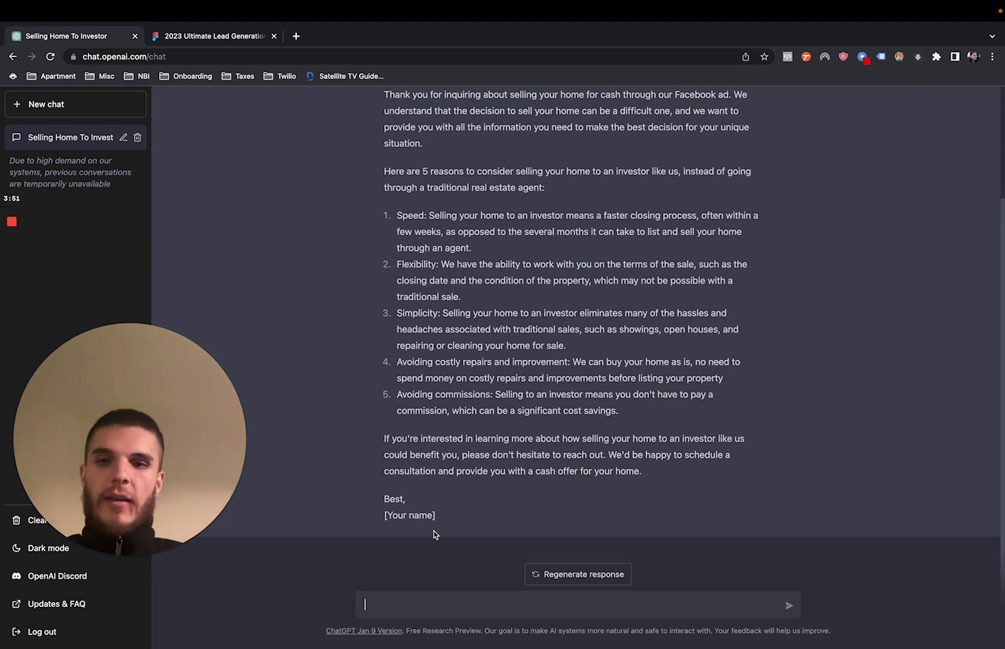
{"action": "scroll", "coordinate": [421, 361], "scroll_direction": "up", "scroll_amount": 3}
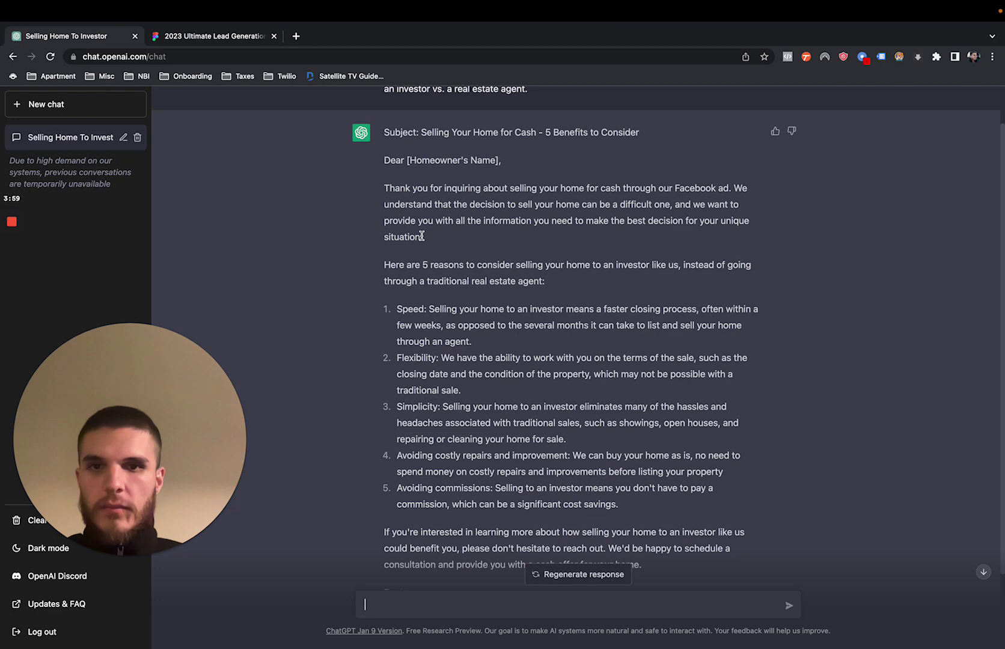
{"action": "scroll", "coordinate": [444, 361], "scroll_direction": "down", "scroll_amount": 2}
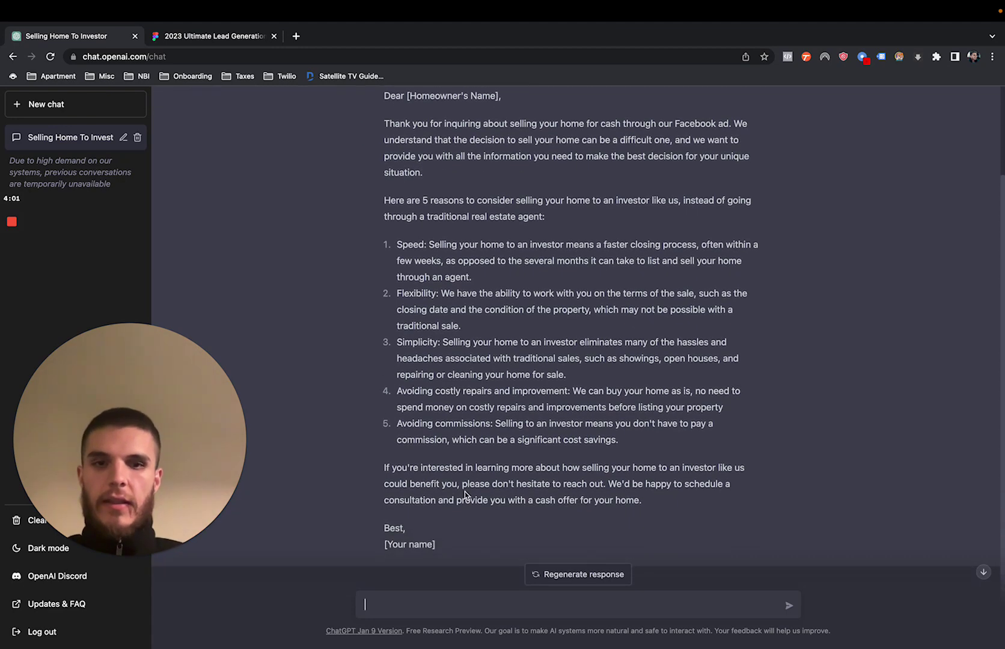
{"action": "scroll", "coordinate": [449, 351], "scroll_direction": "up", "scroll_amount": 1}
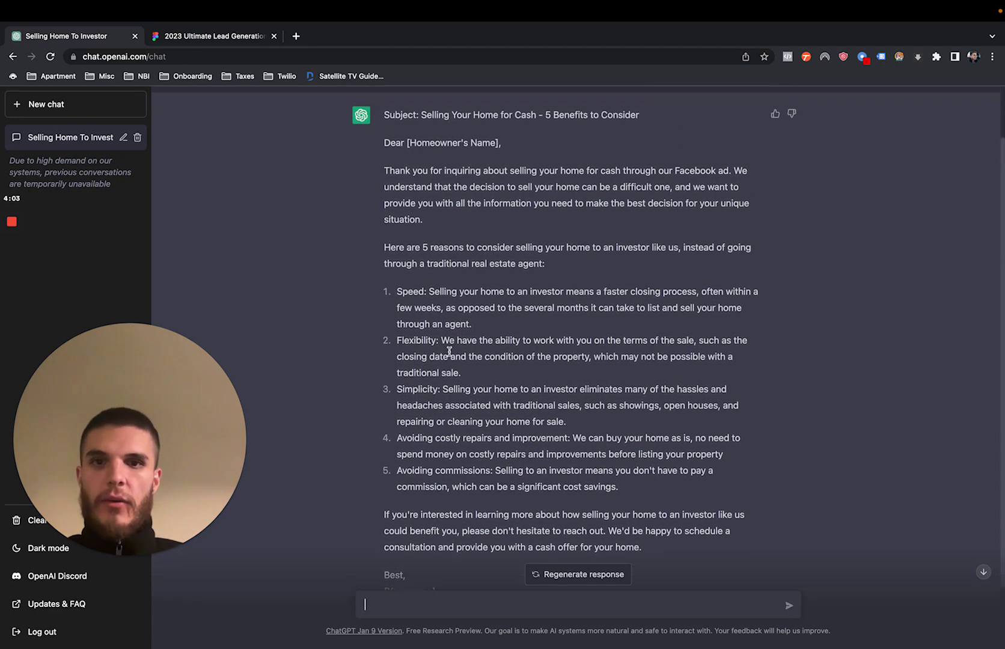
{"action": "scroll", "coordinate": [449, 351], "scroll_direction": "up", "scroll_amount": 2}
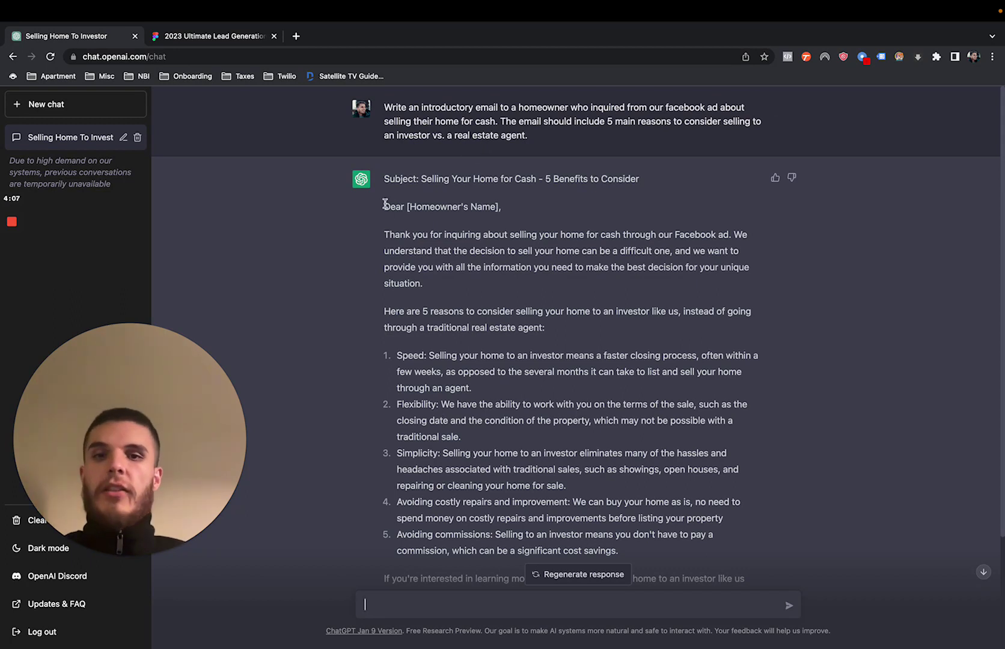
- Copy the earlier email prompt and paste it into the message box
{"action": "left_click_drag", "start_coordinate": [528, 140], "coordinate": [385, 105]}
{"action": "key", "text": "ctrl+c"}
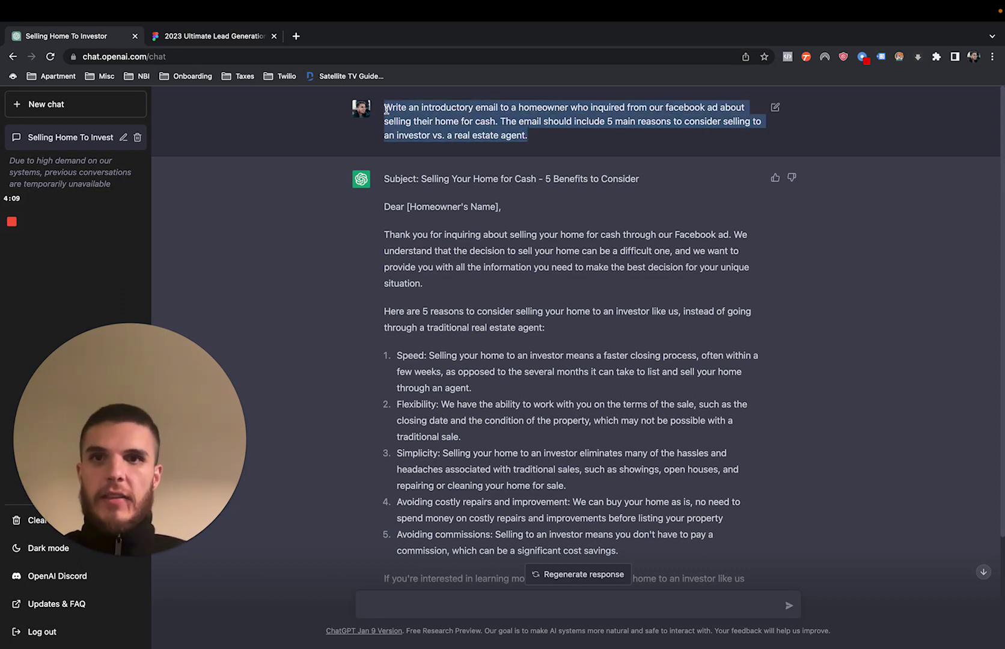
{"action": "scroll", "coordinate": [415, 304], "scroll_direction": "down", "scroll_amount": 2}
{"action": "left_click", "coordinate": [401, 603]}
{"action": "key", "text": "ctrl+v"}
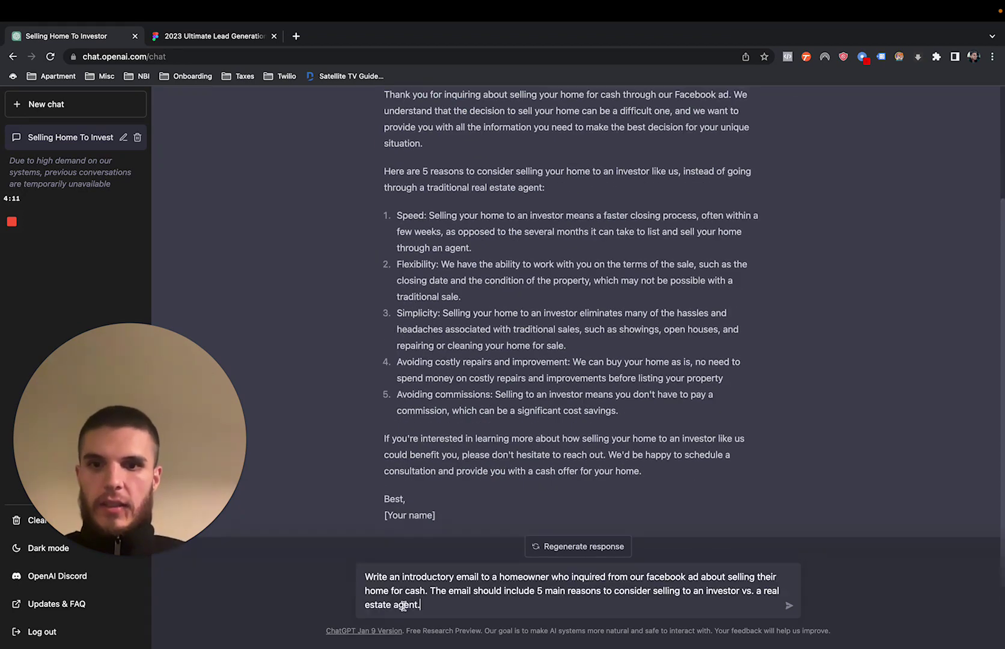
{"action": "scroll", "coordinate": [452, 378], "scroll_direction": "up", "scroll_amount": 2}
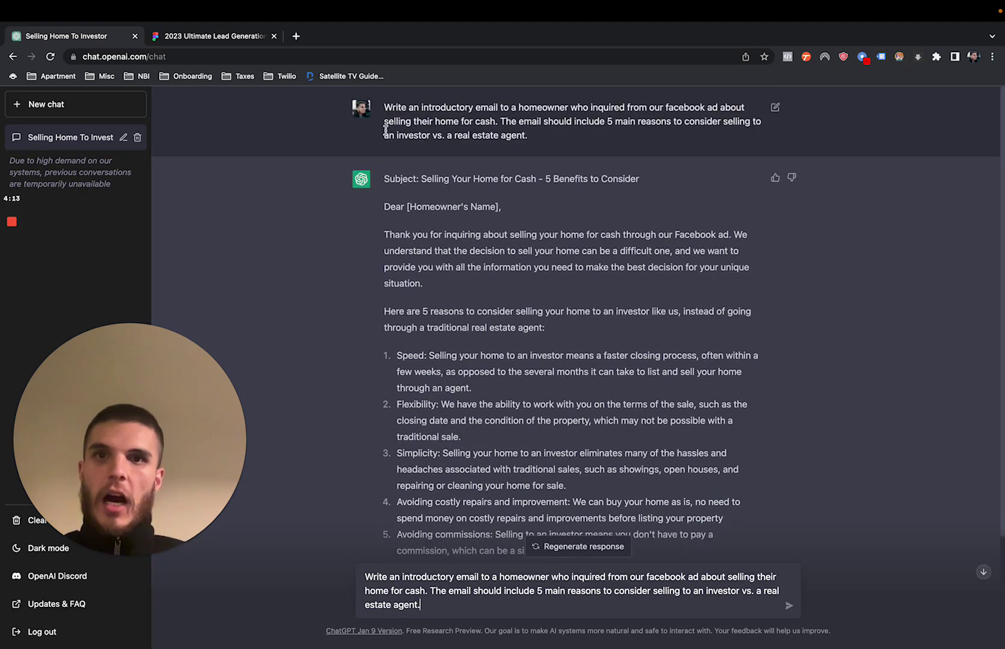
{"action": "scroll", "coordinate": [502, 150], "scroll_direction": "down", "scroll_amount": 2}
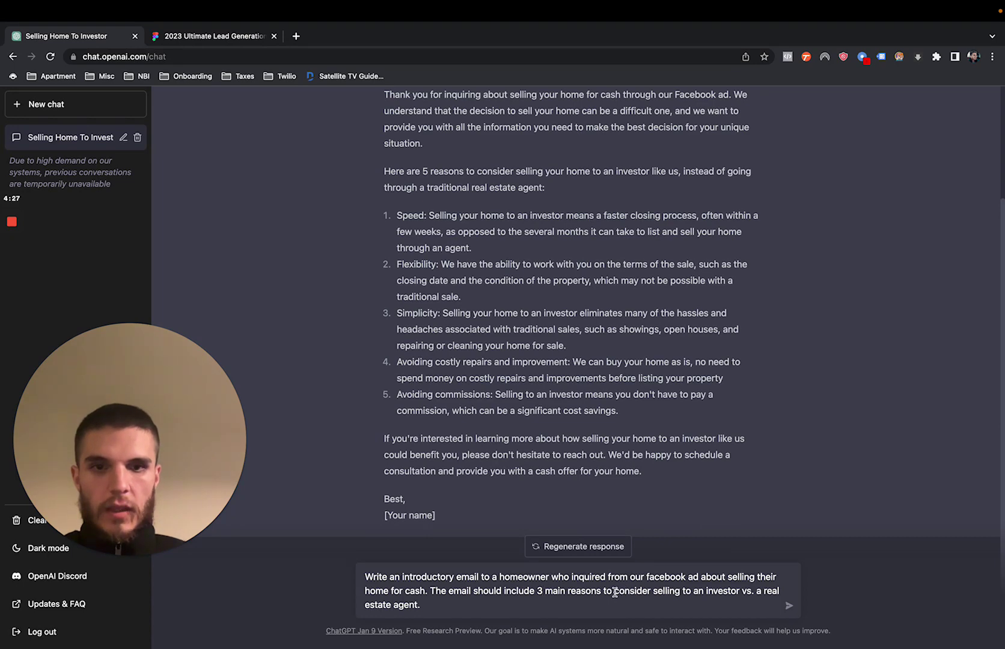
- Reword it to ask for 3 speed reasons an investor beats an agent or selling by owner, and send
{"action": "left_click_drag", "start_coordinate": [614, 591], "coordinate": [654, 594]}
{"action": "key", "text": "BackSpace"}
{"action": "key", "text": "BackSpace"}
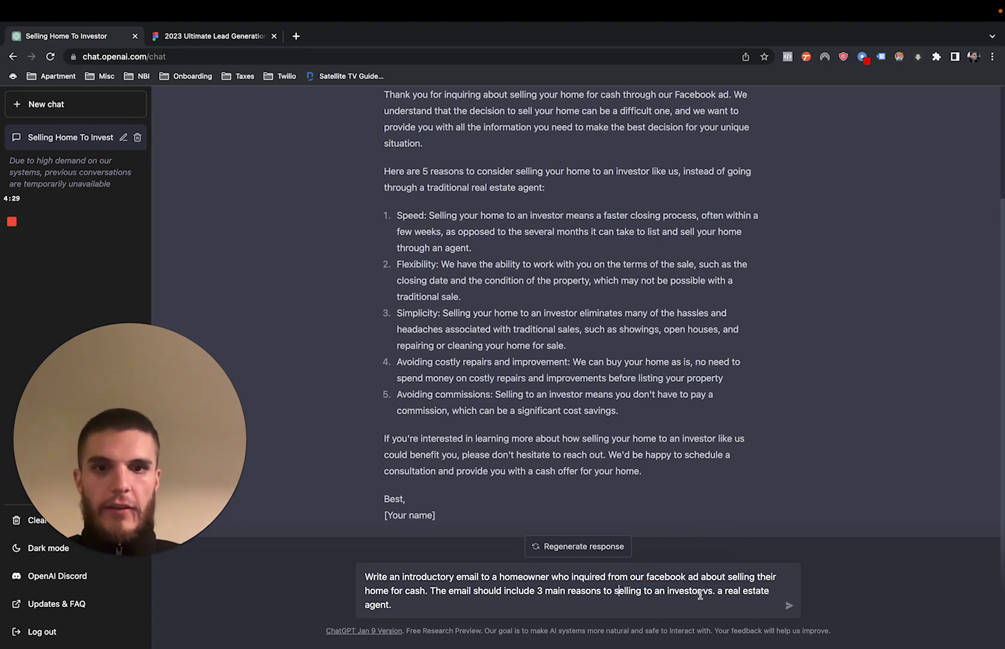
{"action": "left_click_drag", "start_coordinate": [703, 592], "coordinate": [713, 603]}
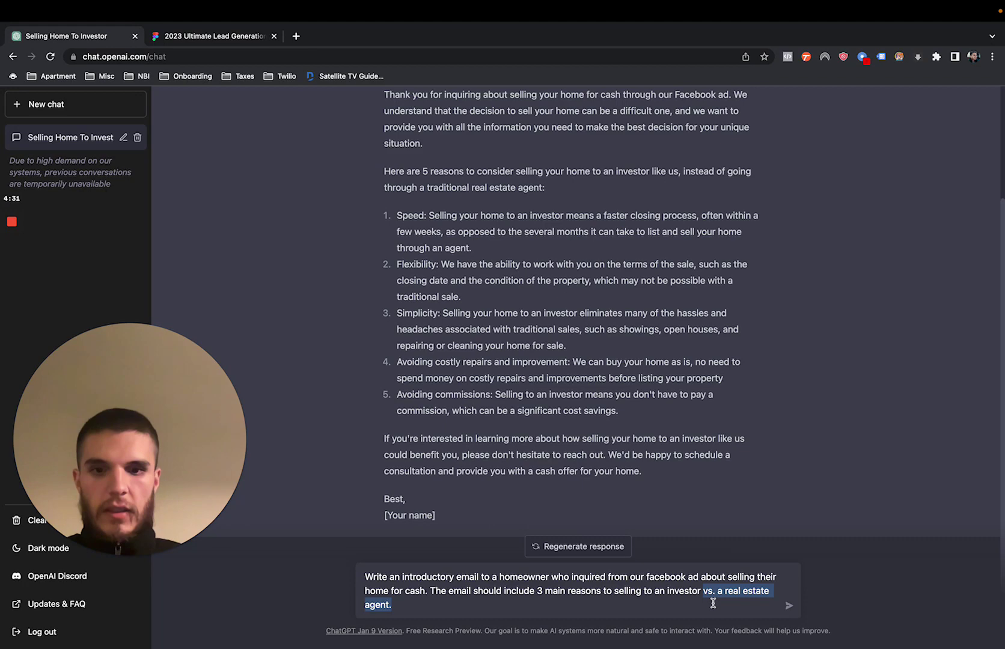
{"action": "type", "text": "is"}
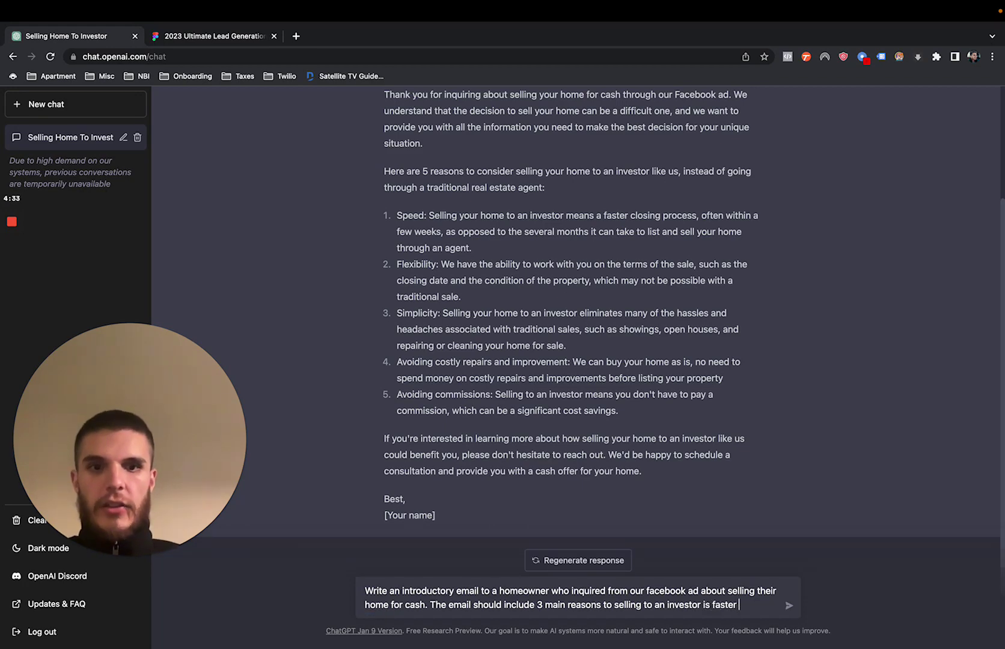
{"action": "type", "text": "ing "}
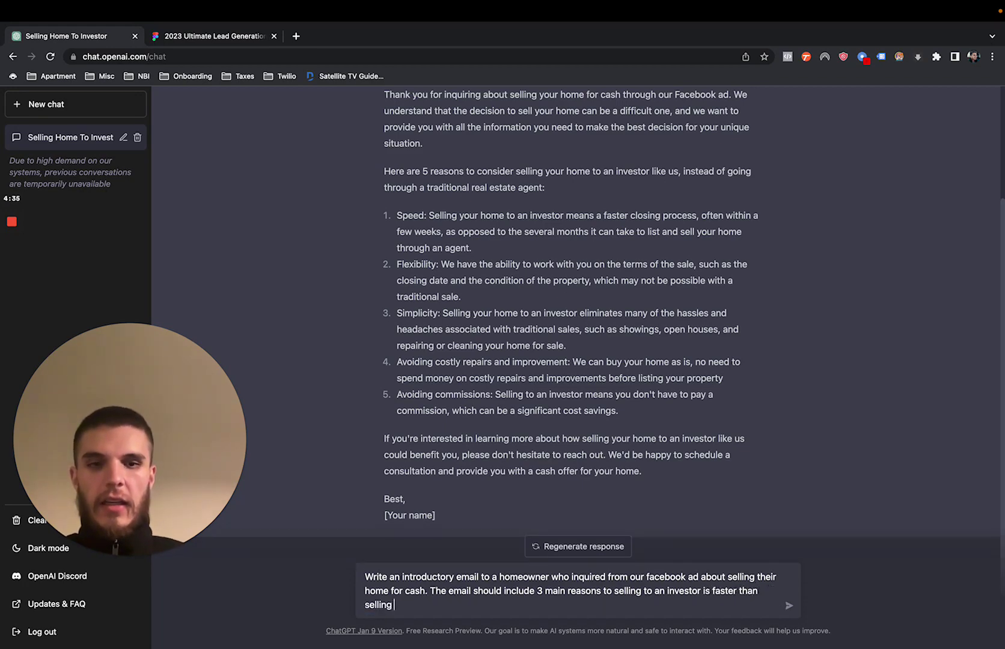
{"action": "type", "text": "on the market with an agent or selling by"}
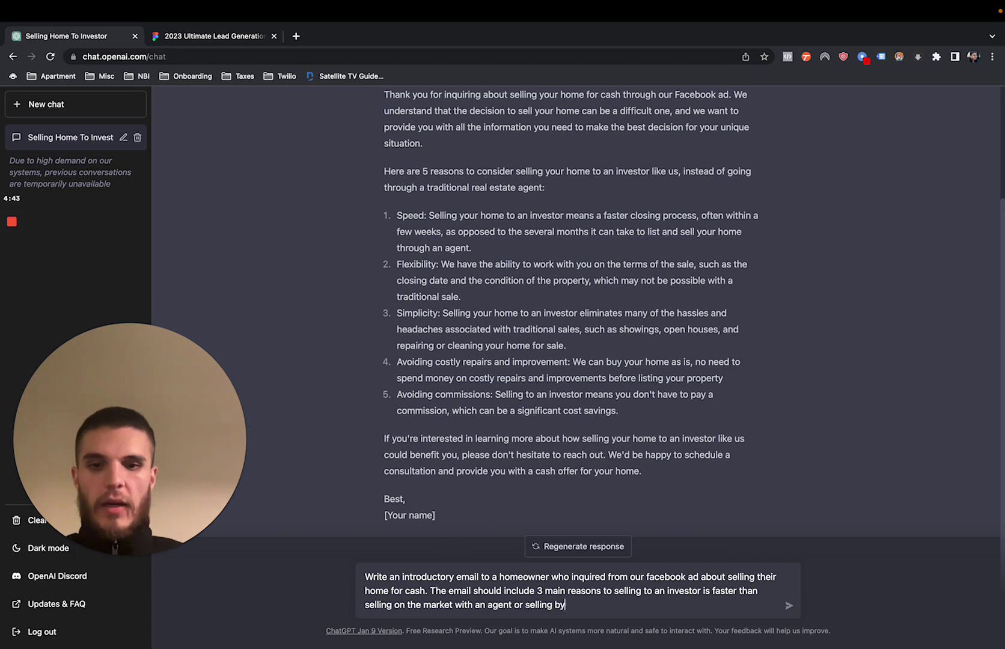
{"action": "type", "text": "owner."}
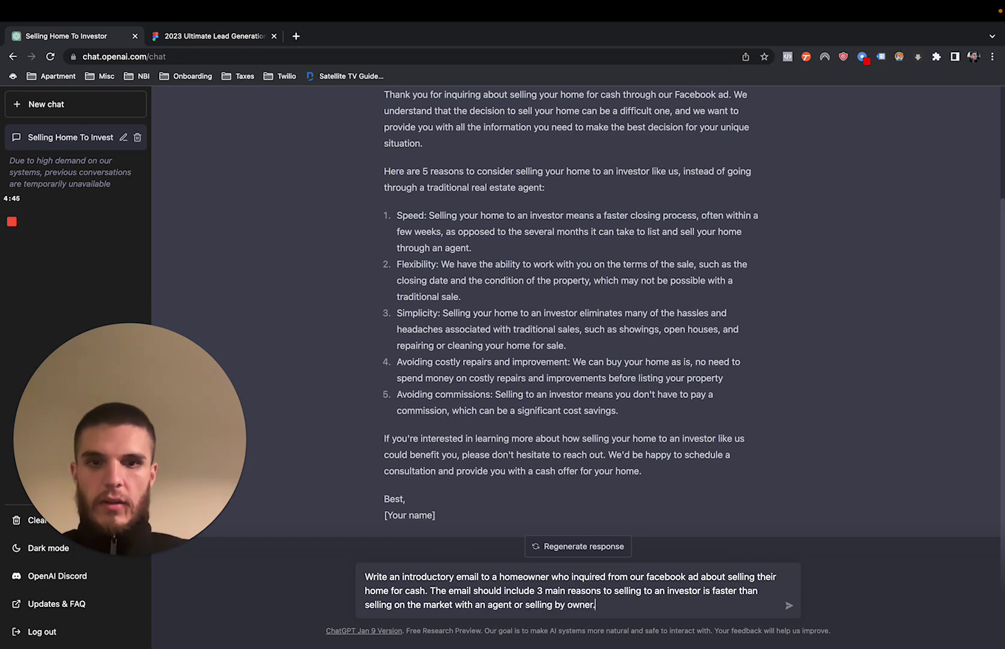
{"action": "key", "text": "Return"}
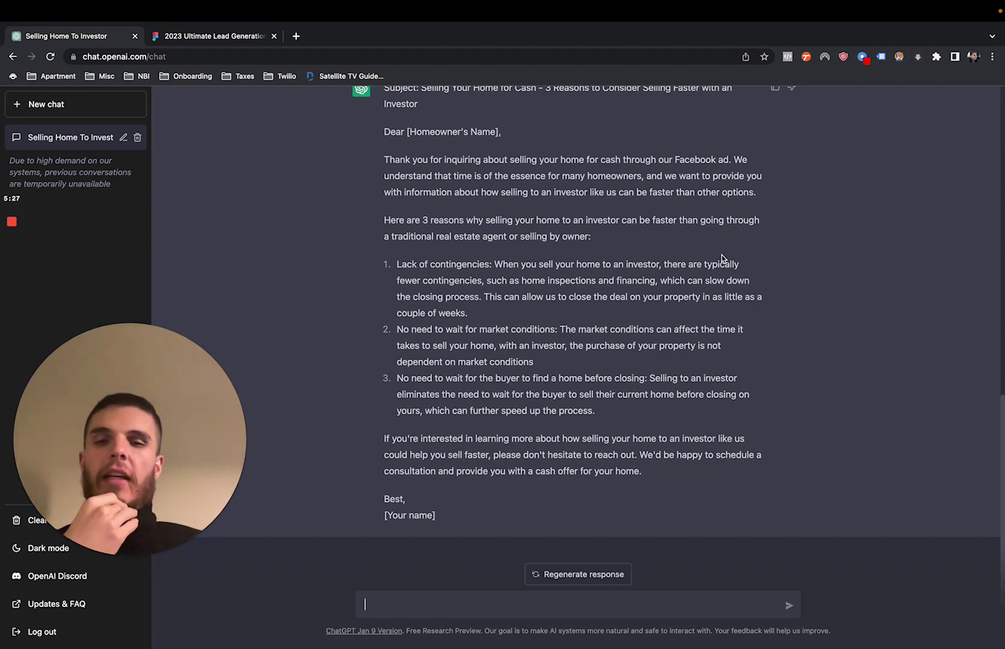
- Scroll through the finished three-reason investor email to review it
{"action": "scroll", "coordinate": [723, 259], "scroll_direction": "up", "scroll_amount": 6}
{"action": "scroll", "coordinate": [723, 259], "scroll_direction": "down", "scroll_amount": 6}
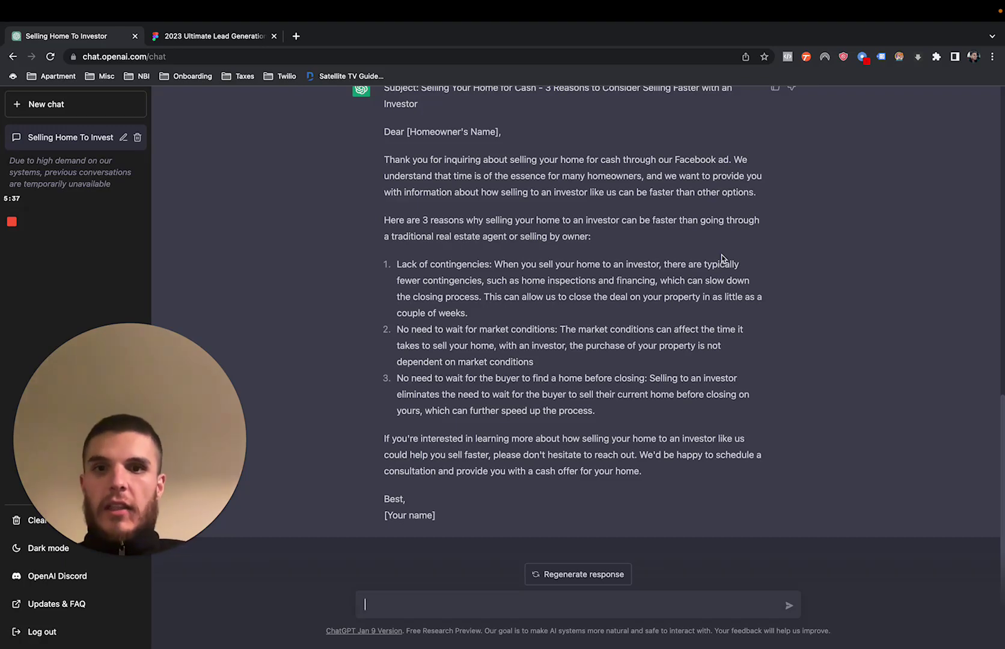
{"action": "scroll", "coordinate": [493, 288], "scroll_direction": "up", "scroll_amount": 10}
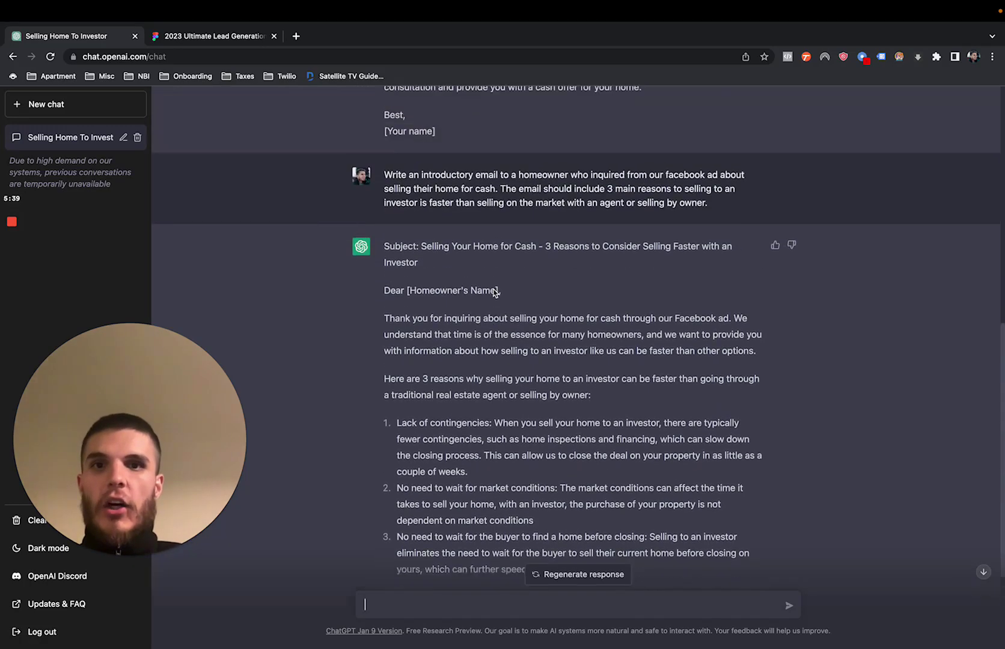
{"action": "left_click", "coordinate": [222, 37]}
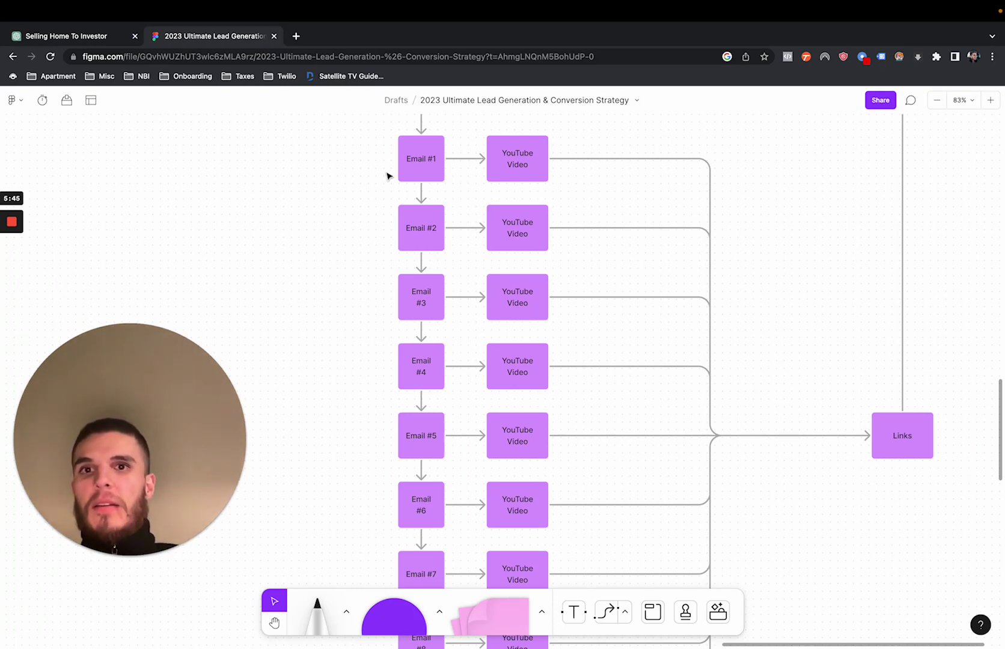
{"action": "left_click", "coordinate": [104, 37]}
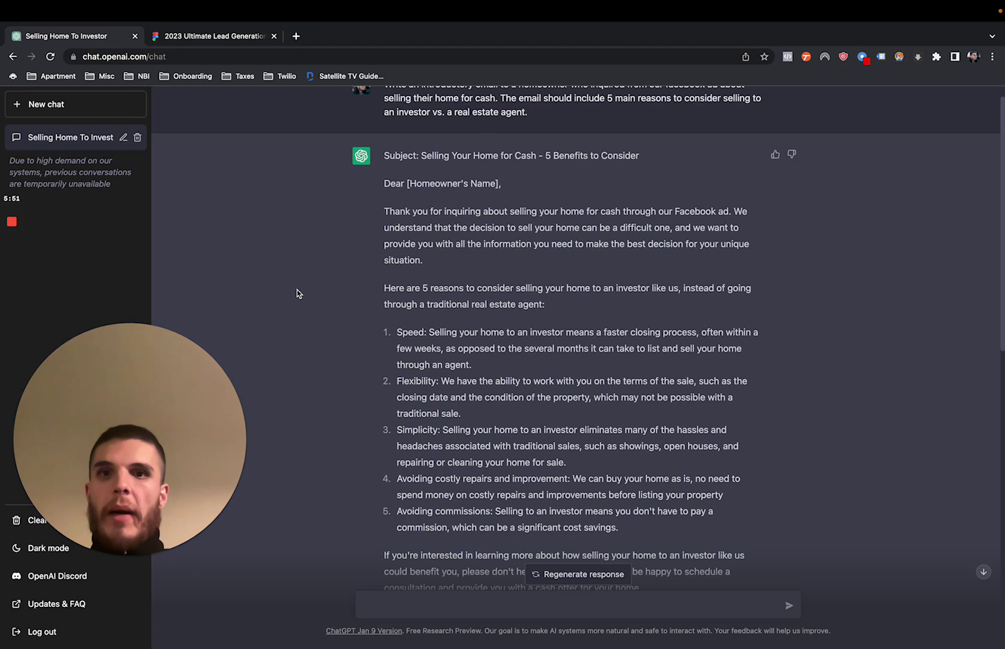
- Send the follow-up 'Make this email more direct and to the point'
{"action": "scroll", "coordinate": [481, 461], "scroll_direction": "down", "scroll_amount": 8}
{"action": "scroll", "coordinate": [481, 461], "scroll_direction": "down", "scroll_amount": 3}
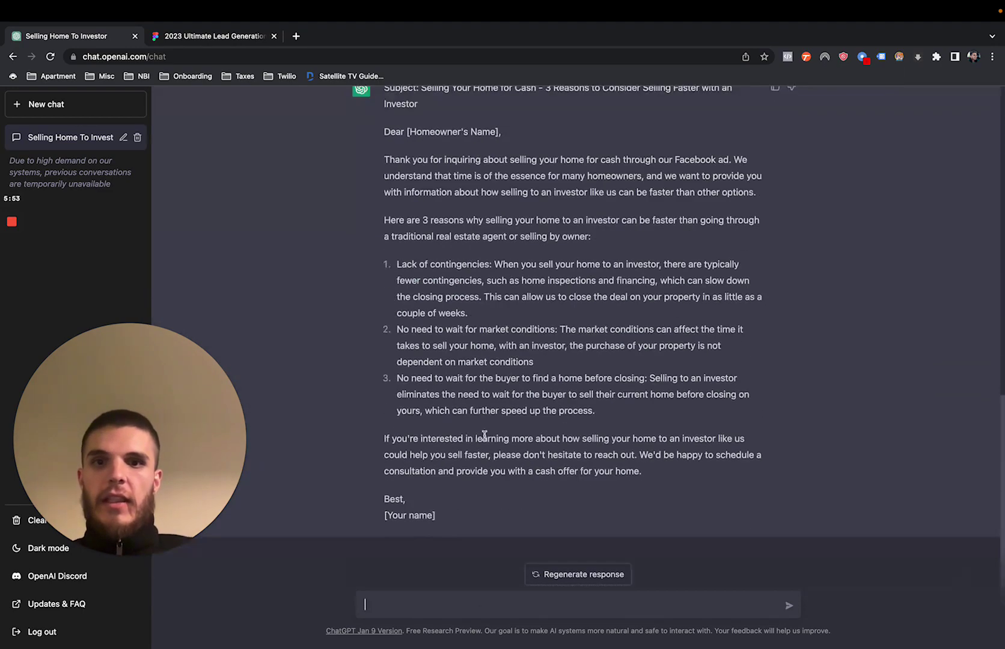
{"action": "left_click", "coordinate": [455, 601]}
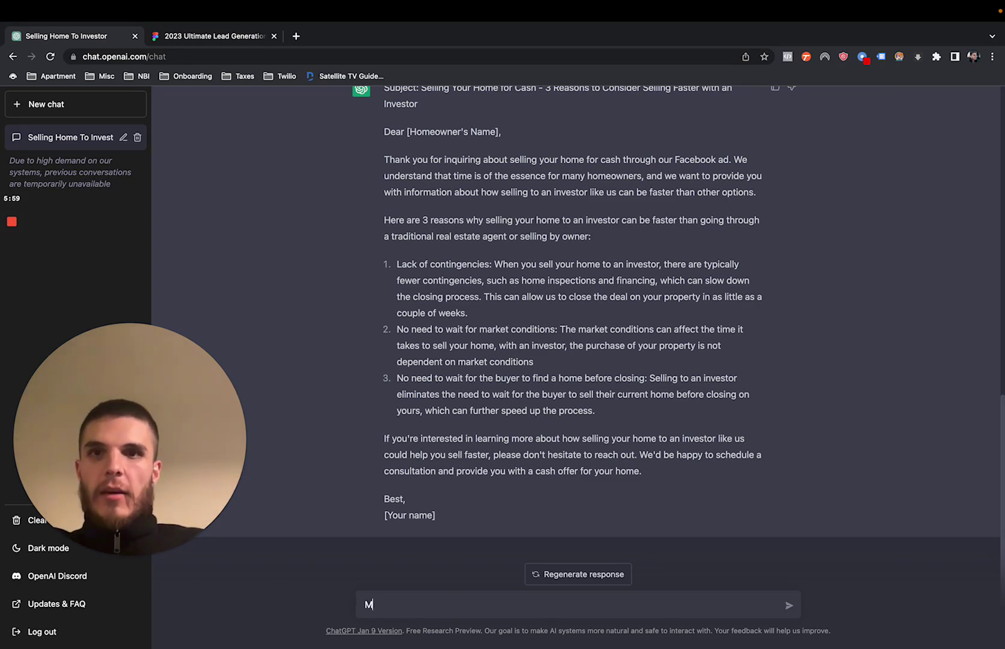
{"action": "type", "text": "Make this email more dire"}
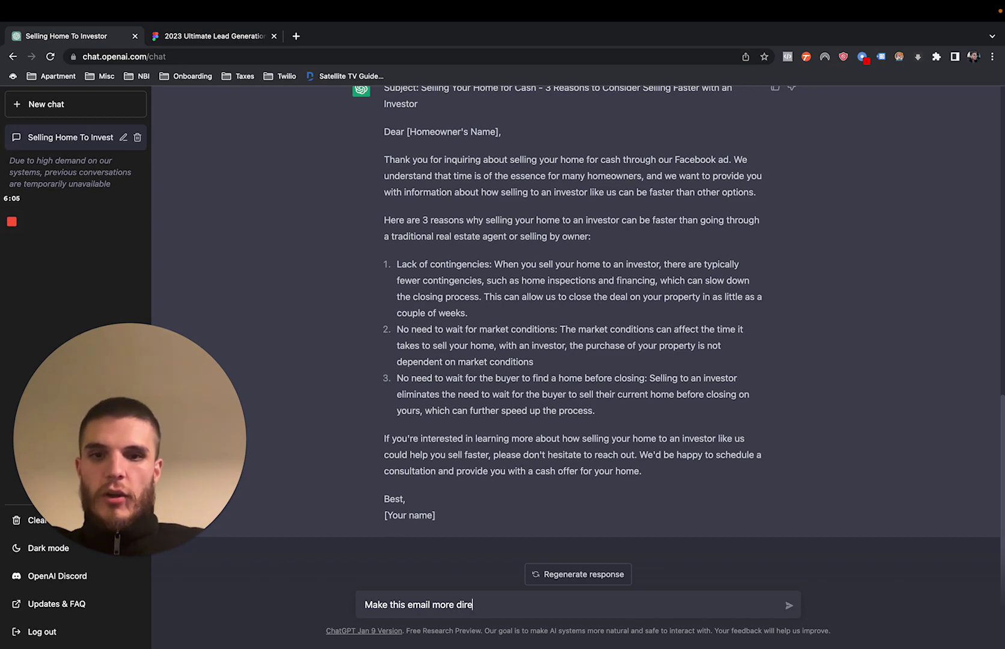
{"action": "type", "text": "ct and"}
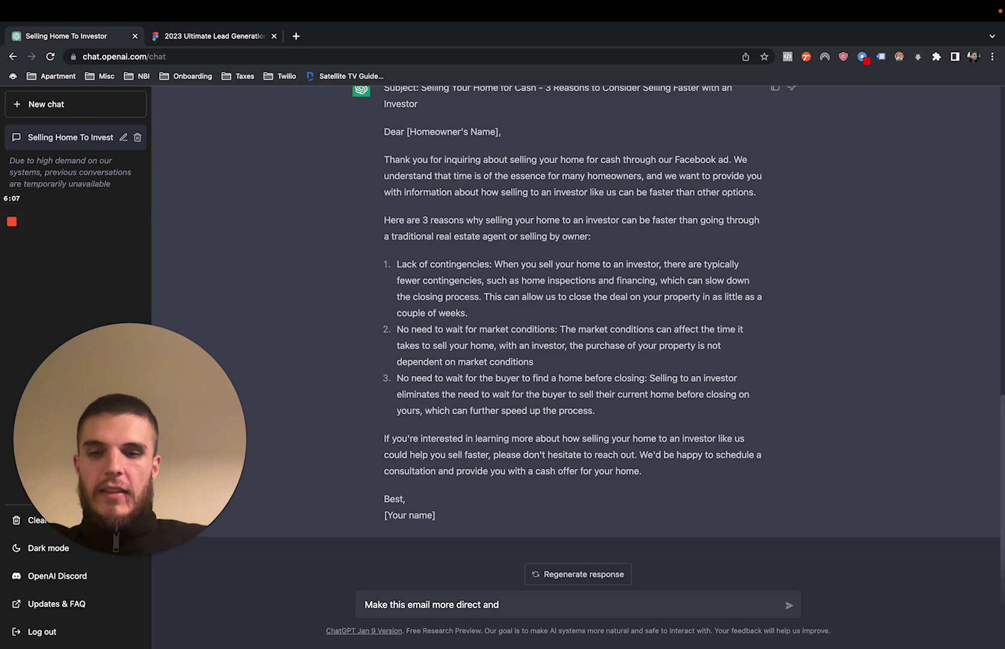
{"action": "type", "text": " to the point"}
{"action": "key", "text": "Return"}
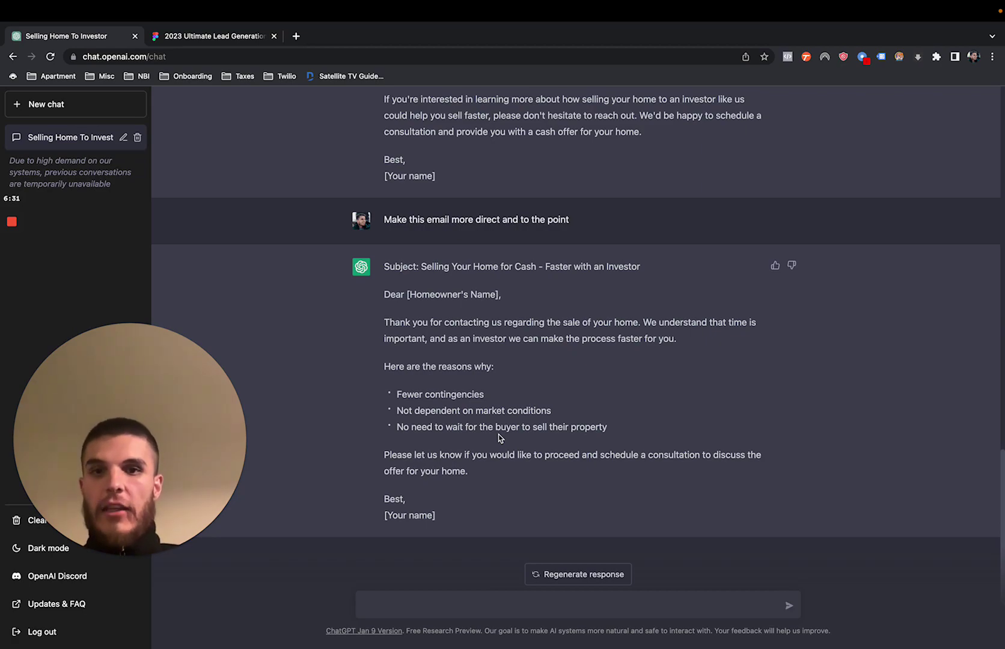
{"action": "scroll", "coordinate": [498, 437], "scroll_direction": "up", "scroll_amount": 10}
{"action": "scroll", "coordinate": [498, 438], "scroll_direction": "down", "scroll_amount": 10}
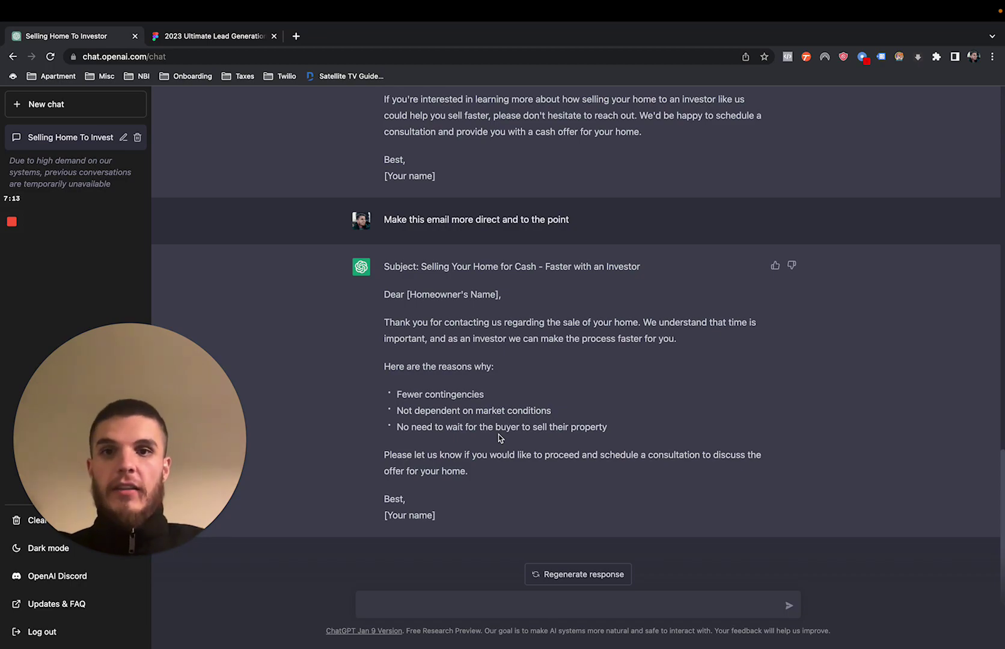
{"action": "scroll", "coordinate": [497, 438], "scroll_direction": "up", "scroll_amount": 10}
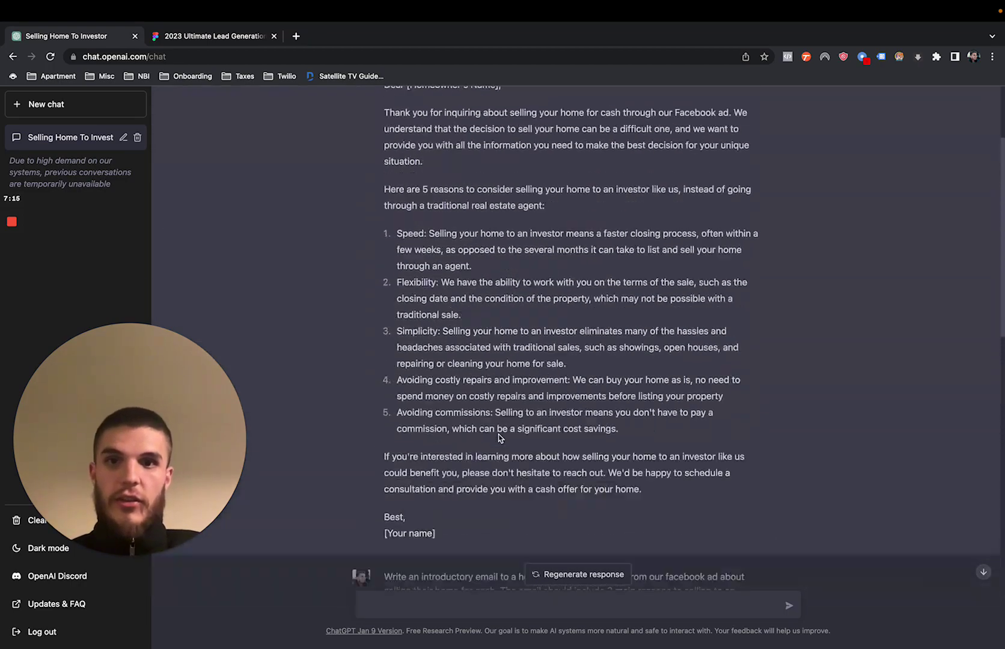
{"action": "scroll", "coordinate": [498, 437], "scroll_direction": "up", "scroll_amount": 3}
{"action": "scroll", "coordinate": [425, 241], "scroll_direction": "down", "scroll_amount": 10}
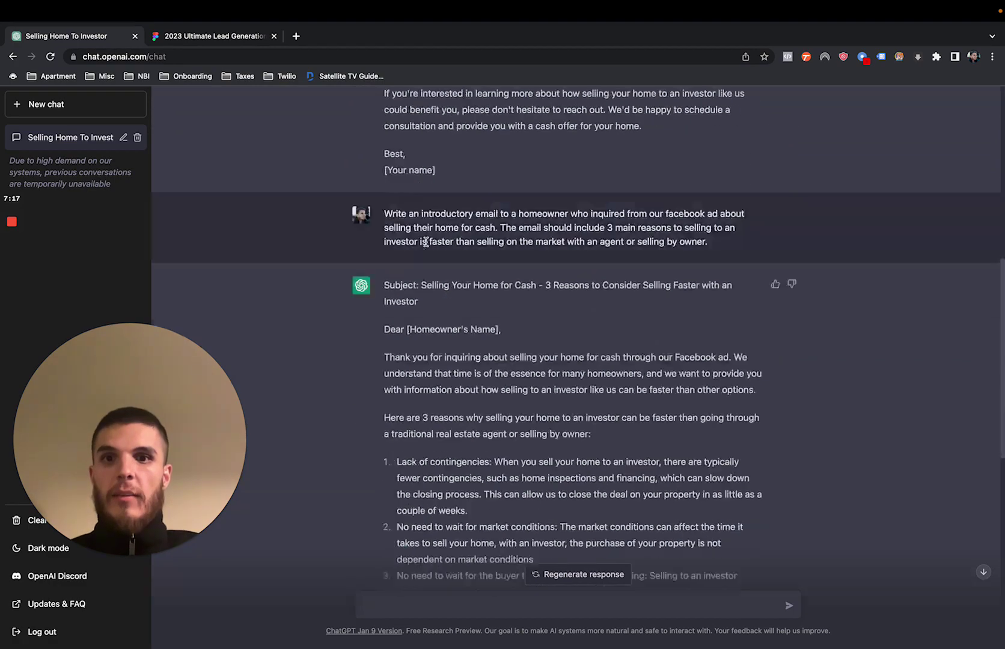
{"action": "scroll", "coordinate": [425, 242], "scroll_direction": "down", "scroll_amount": 10}
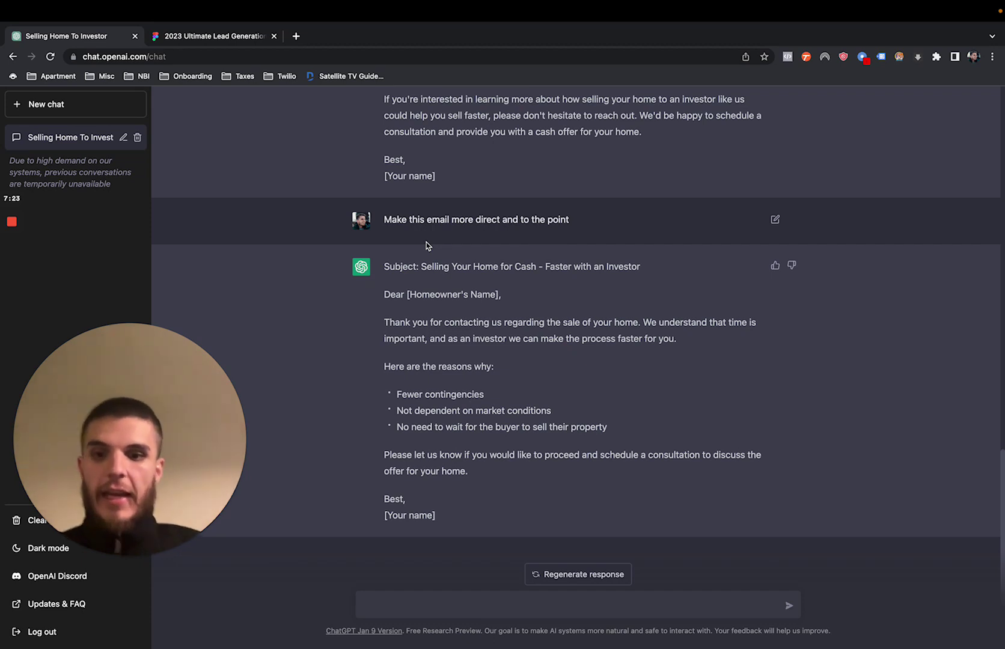
- Send 'Write 15 Email Topics targeted to homeowners who need to sell their home fast for cash'
{"action": "type", "text": "Write "}
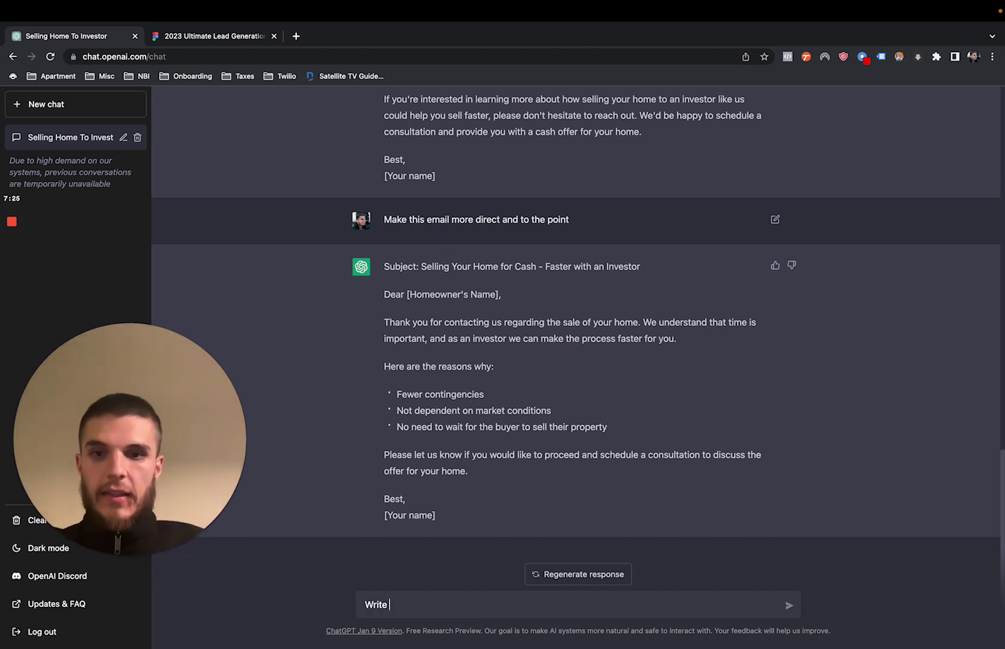
{"action": "type", "text": "15 "}
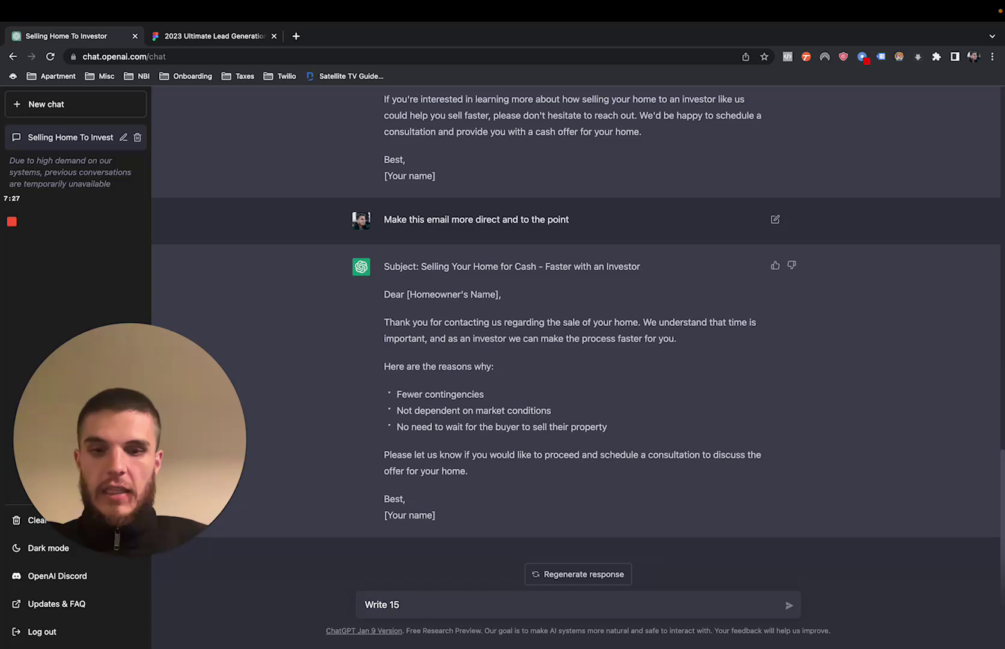
{"action": "type", "text": "Email"}
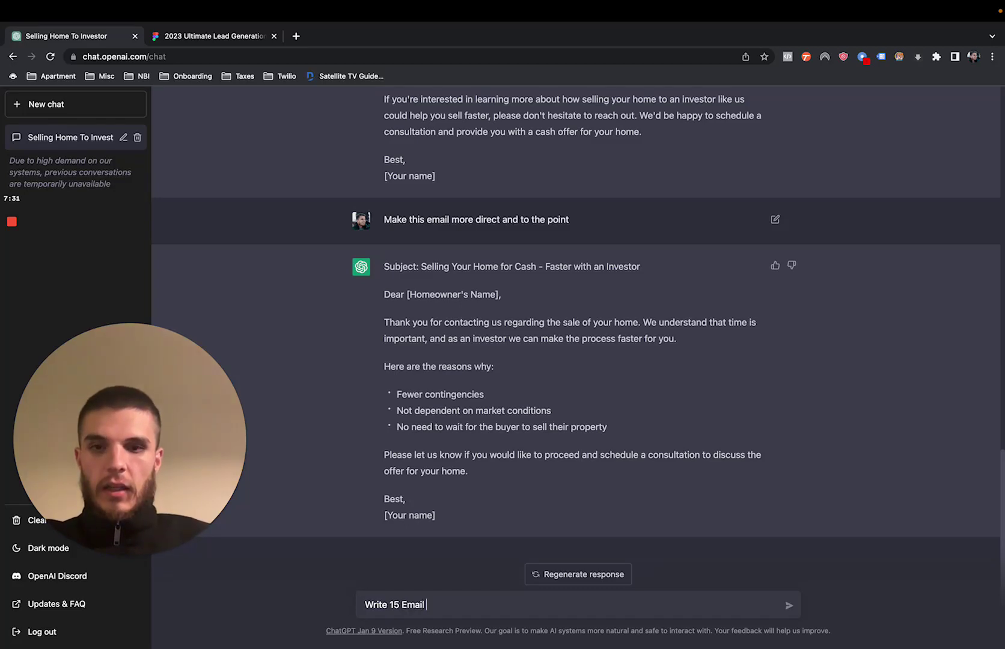
{"action": "type", "text": " Topics"}
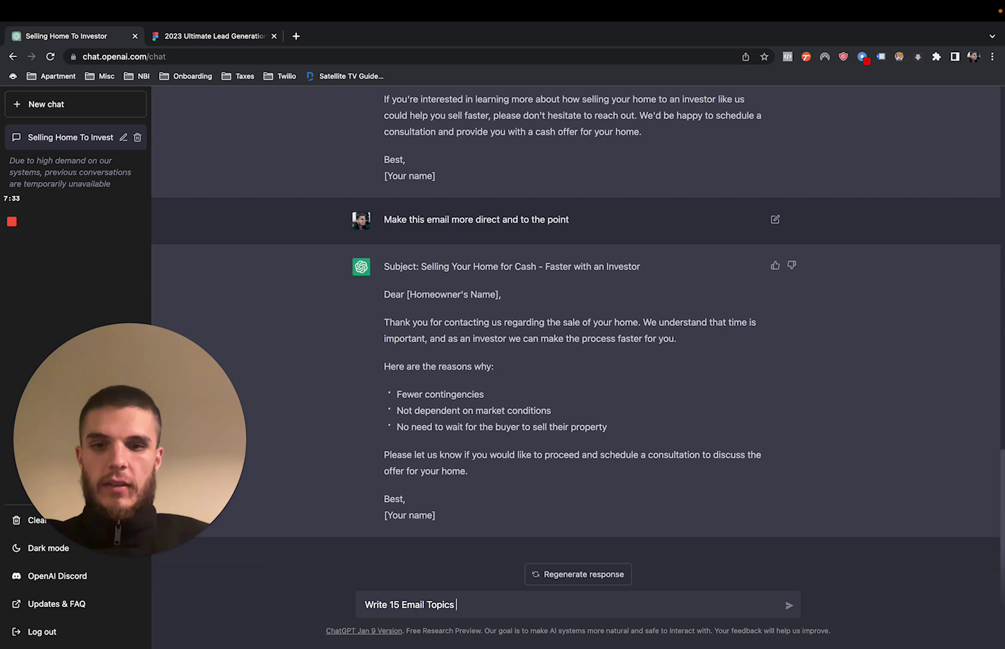
{"action": "type", "text": " targeted "}
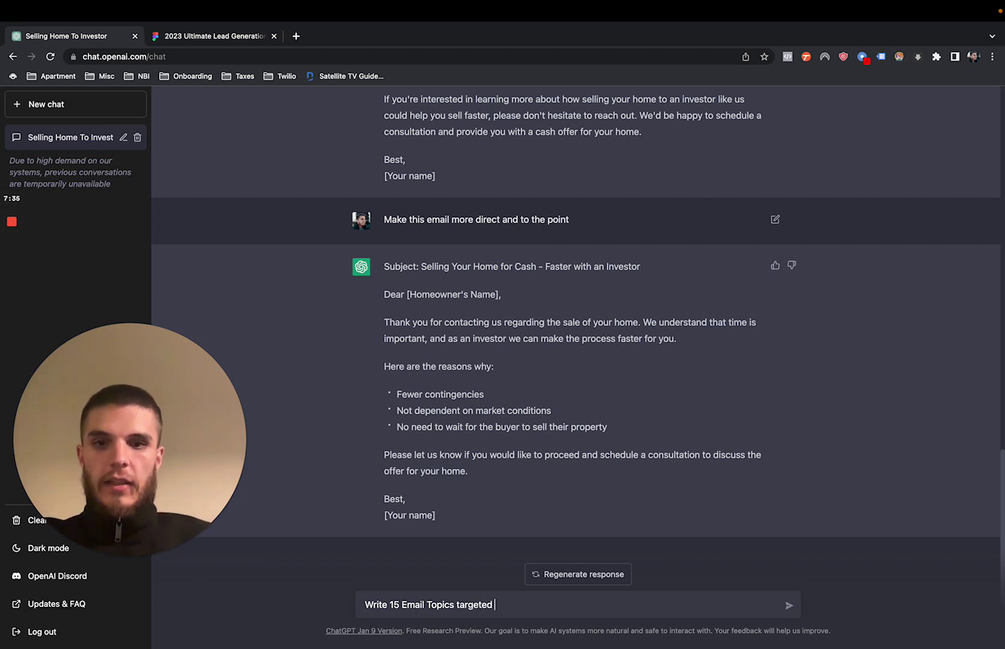
{"action": "type", "text": "to homeowners "}
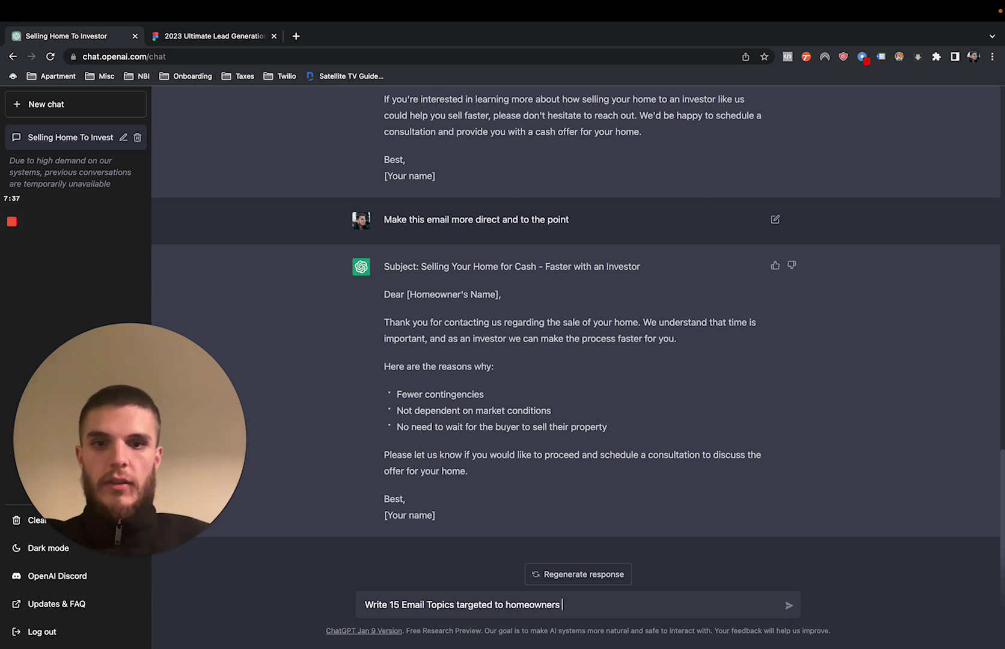
{"action": "type", "text": "who are interested in"}
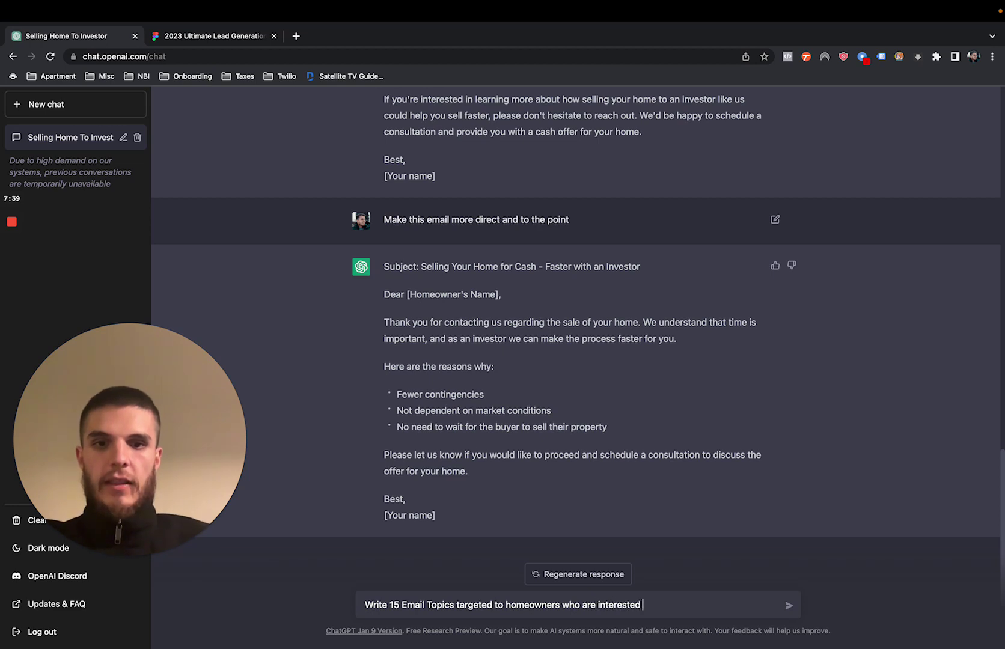
{"action": "key", "text": "BackSpace"}
{"action": "key", "text": "BackSpace"}
{"action": "key", "text": "BackSpace"}
{"action": "key", "text": "BackSpace"}
{"action": "key", "text": "BackSpace"}
{"action": "key", "text": "BackSpace"}
{"action": "key", "text": "BackSpace"}
{"action": "key", "text": "BackSpace"}
{"action": "key", "text": "BackSpace"}
{"action": "key", "text": "BackSpace"}
{"action": "key", "text": "BackSpace"}
{"action": "key", "text": "BackSpace"}
{"action": "key", "text": "BackSpace"}
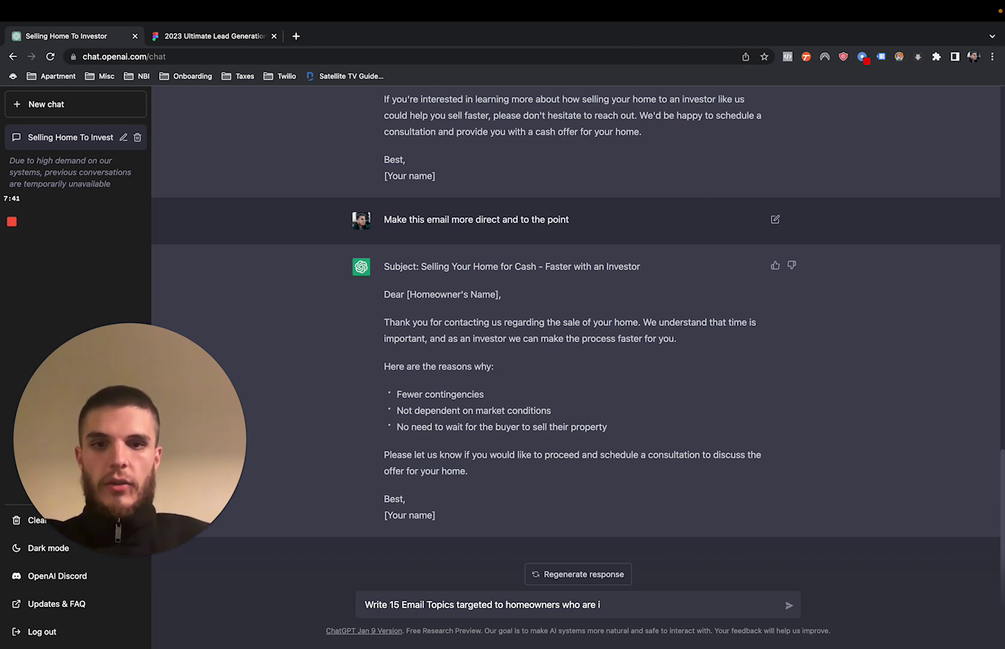
{"action": "type", "text": "need to se"}
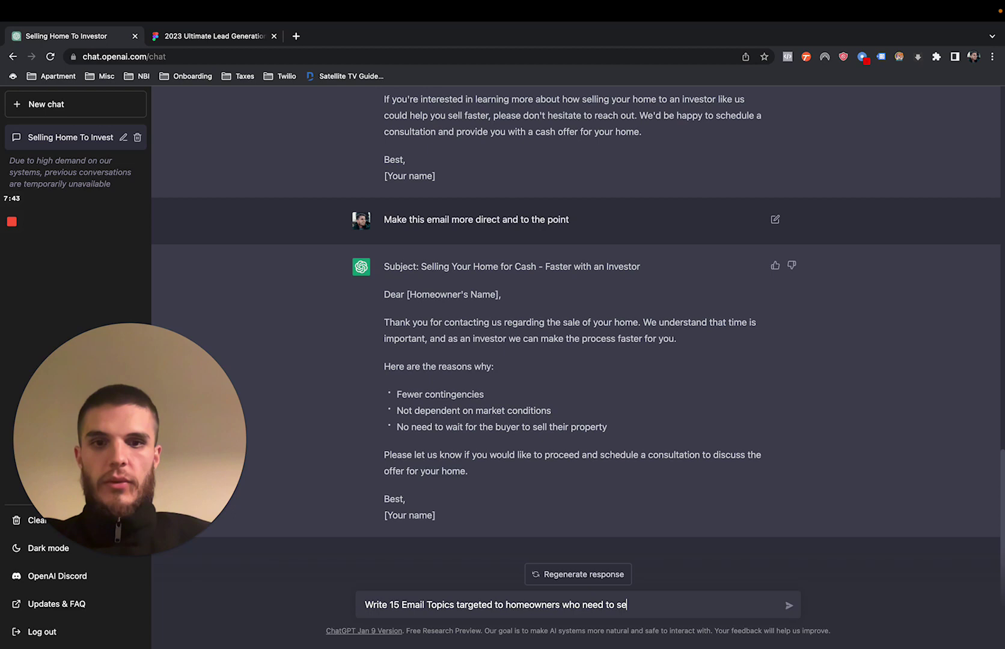
{"action": "type", "text": "ll their home fast for cash"}
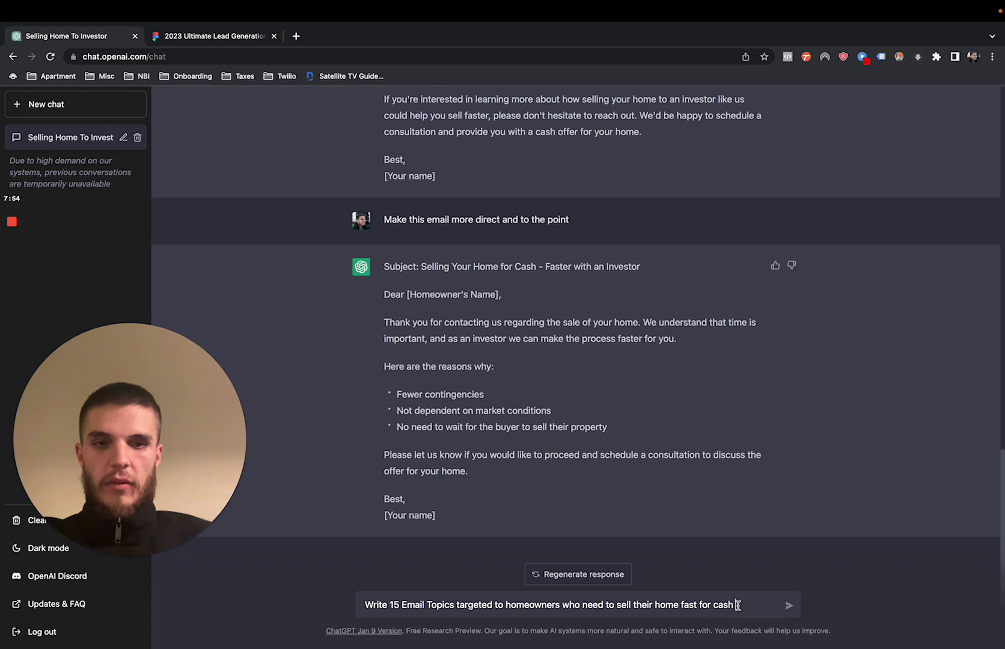
{"action": "key", "text": "Return"}
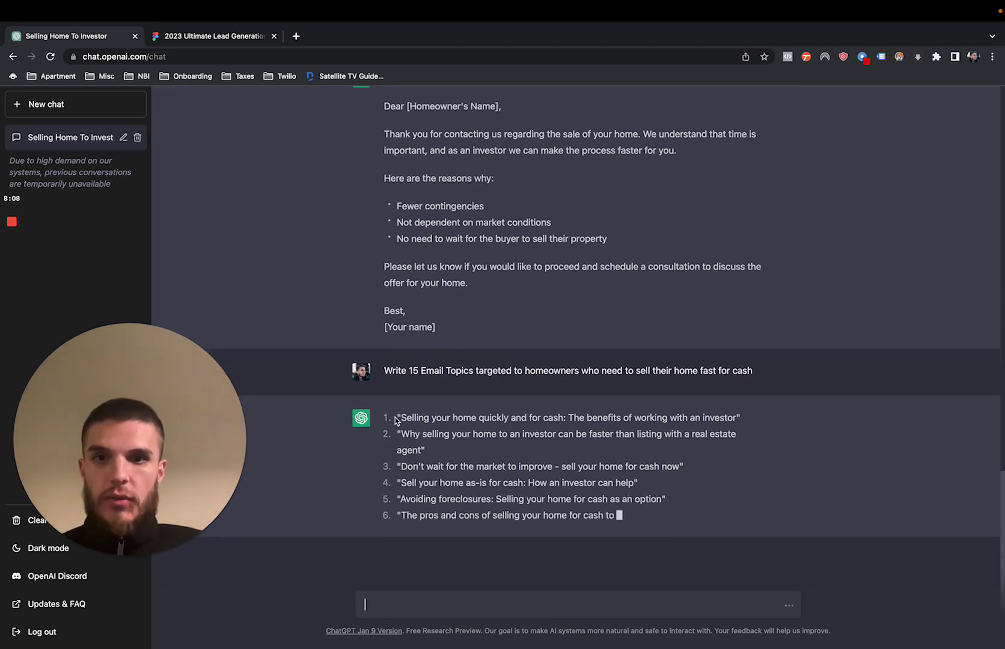
- Review the finished list of 15 email topics by selecting its topic lines
{"action": "left_click_drag", "start_coordinate": [397, 417], "coordinate": [770, 402]}
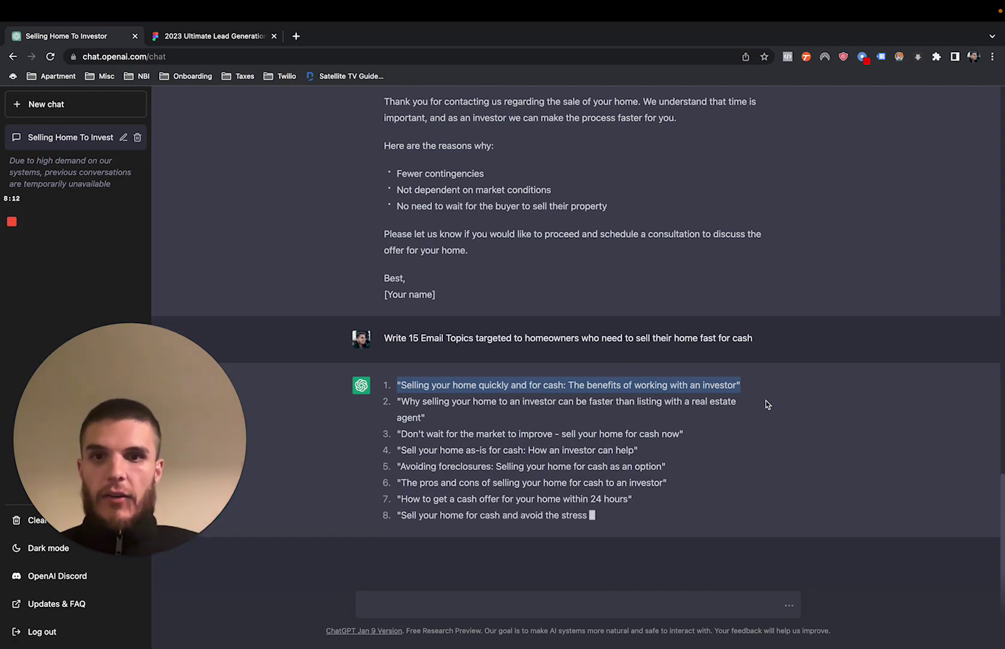
{"action": "scroll", "coordinate": [488, 404], "scroll_direction": "up", "scroll_amount": 15}
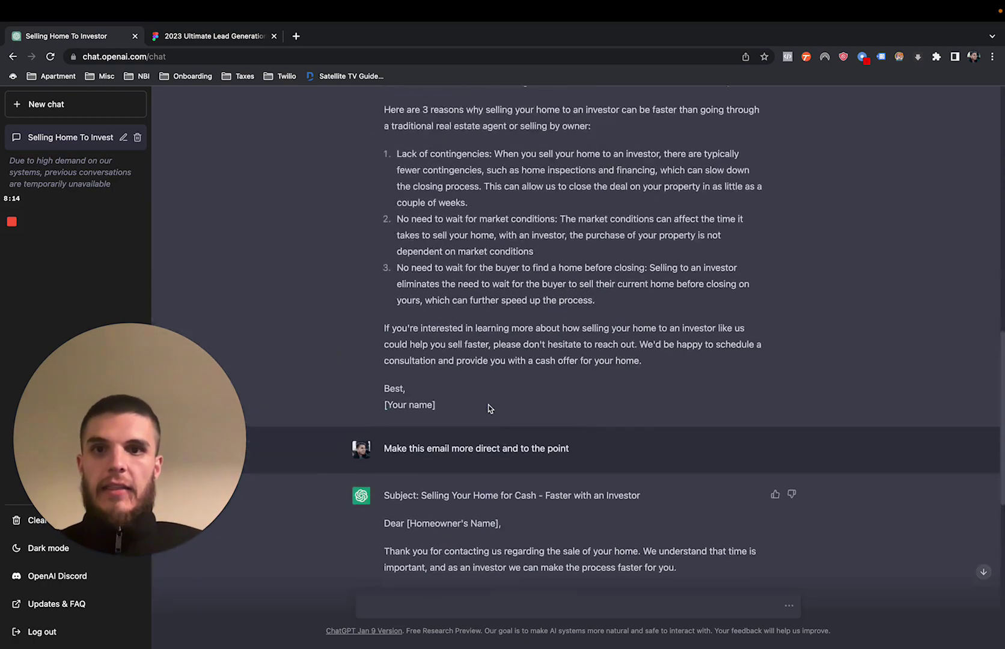
{"action": "left_click_drag", "start_coordinate": [384, 107], "coordinate": [531, 138]}
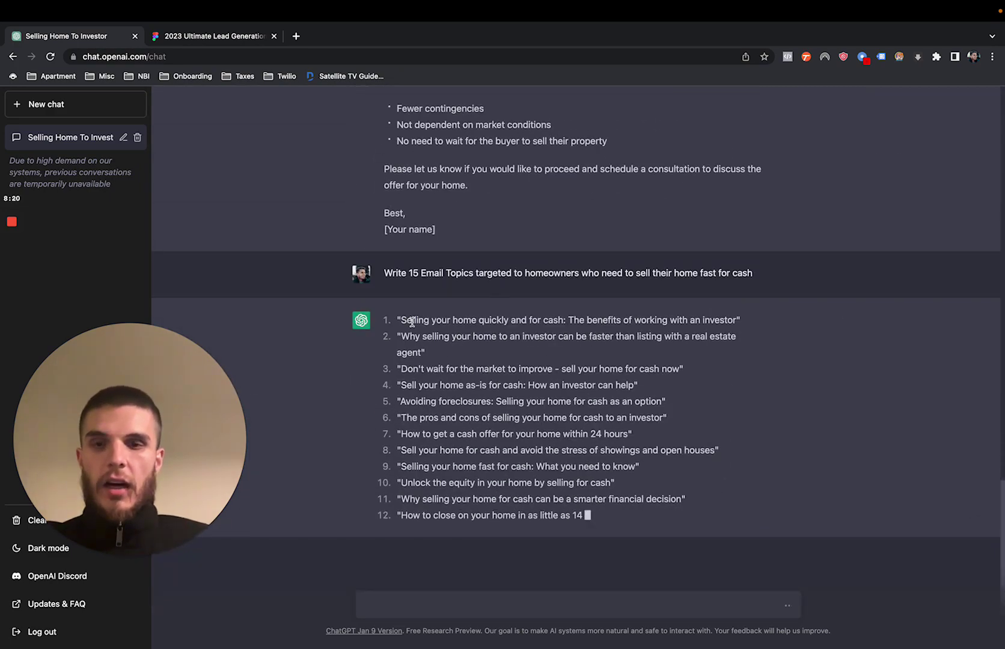
{"action": "left_click_drag", "start_coordinate": [399, 320], "coordinate": [391, 294]}
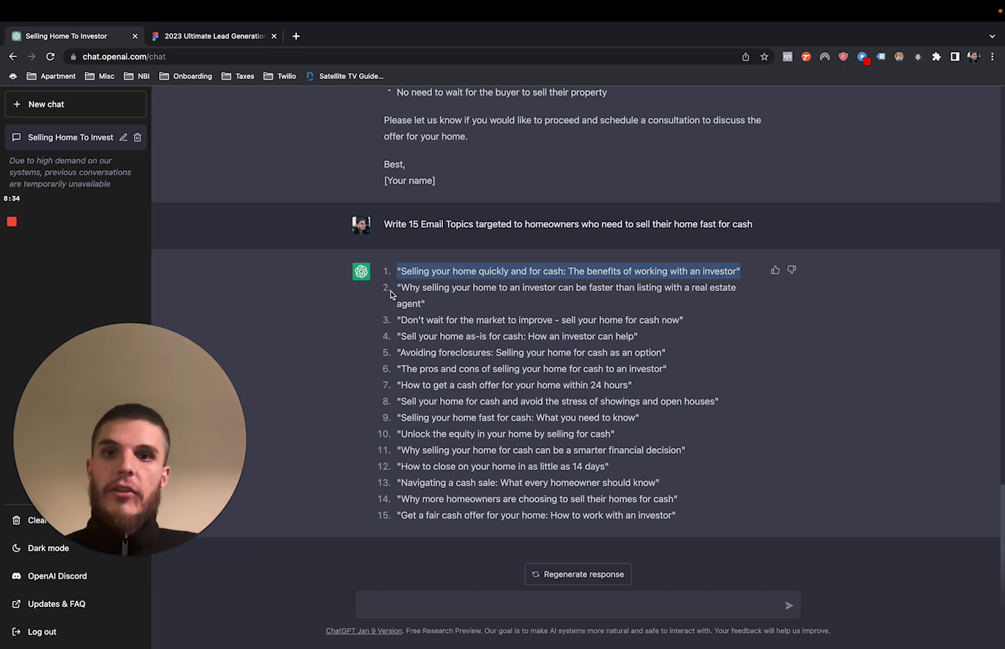
{"action": "left_click", "coordinate": [402, 603]}
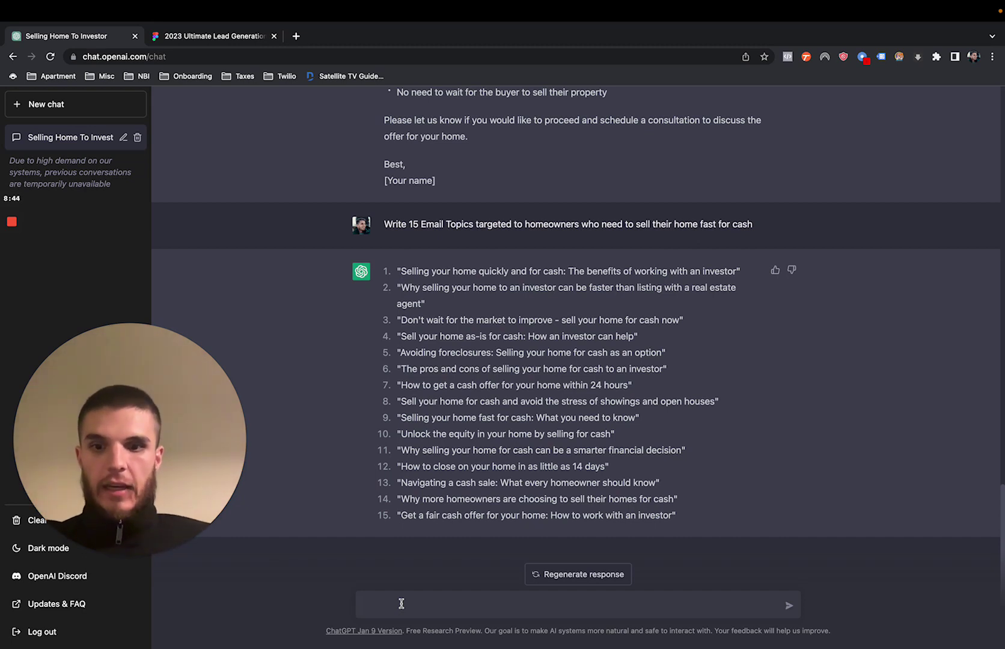
- Send 'Write a facebook ad targeted to a homeowner facing foreclosure'
{"action": "type", "text": "Write a fa"}
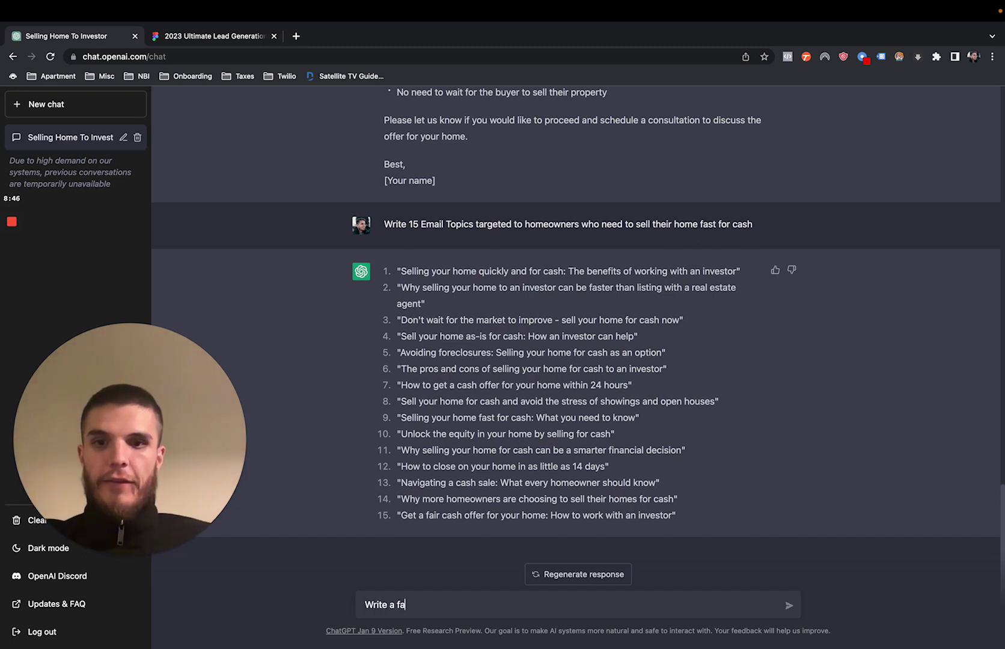
{"action": "type", "text": "cebook ad targeted "}
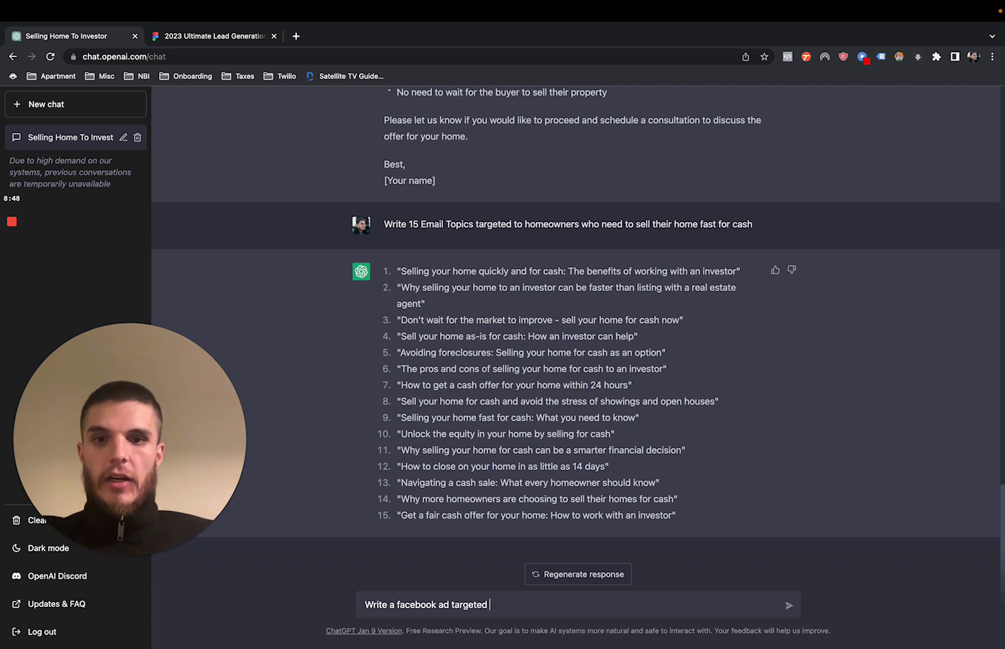
{"action": "type", "text": "to a homeowner fa"}
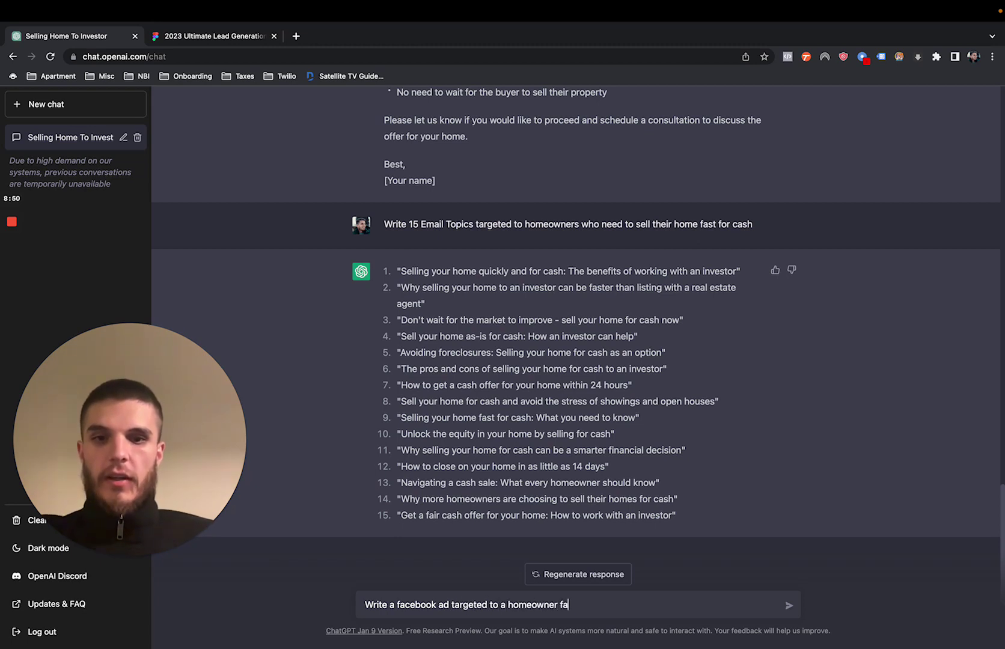
{"action": "type", "text": "cing foreclosure"}
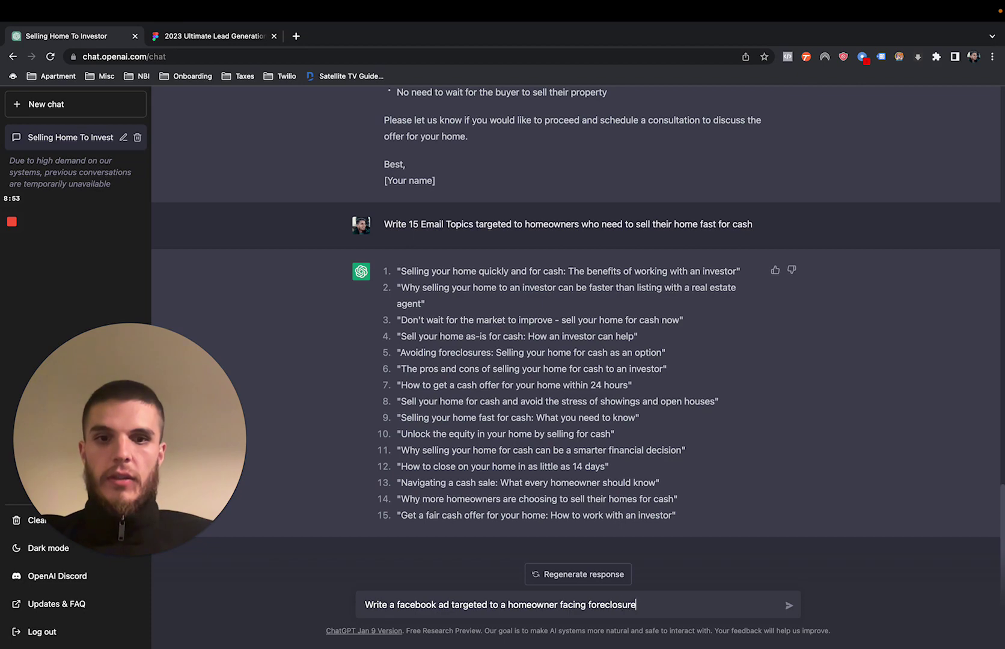
{"action": "key", "text": "Return"}
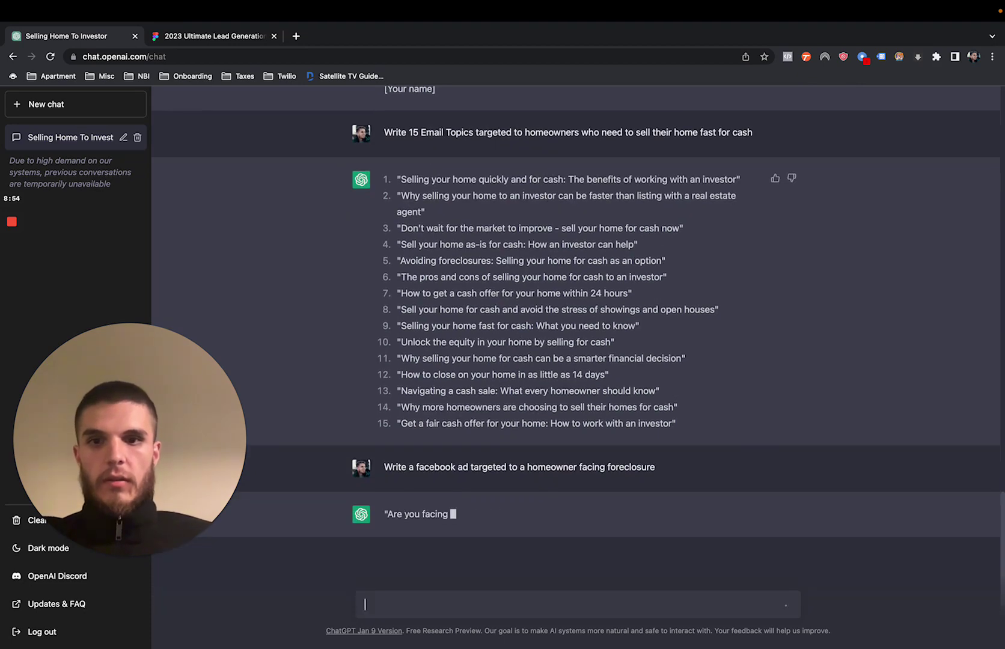